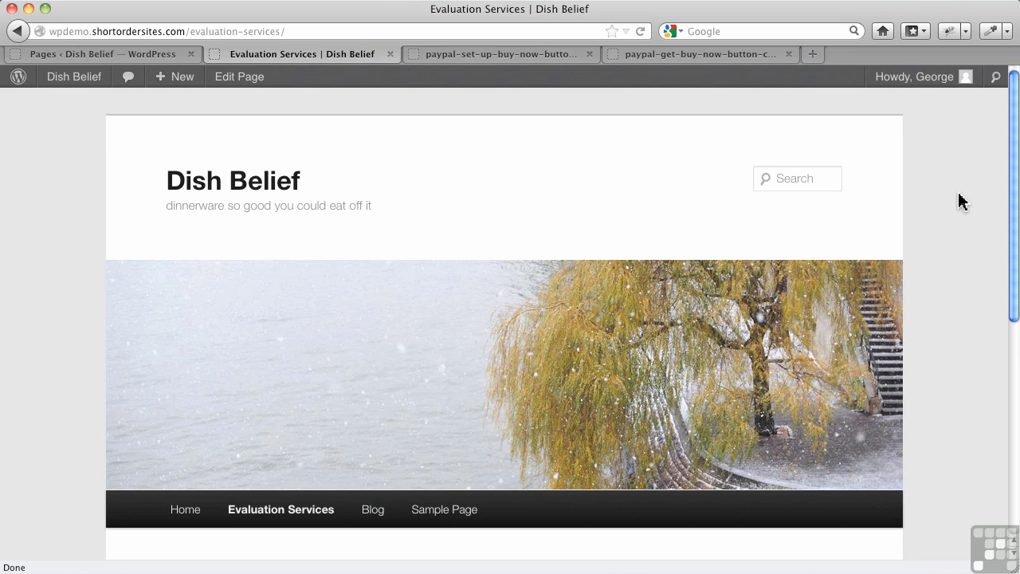
Open the Evaluation Services page for editing and show its content in HTML mode.
scroll(422, 239, down, 8)
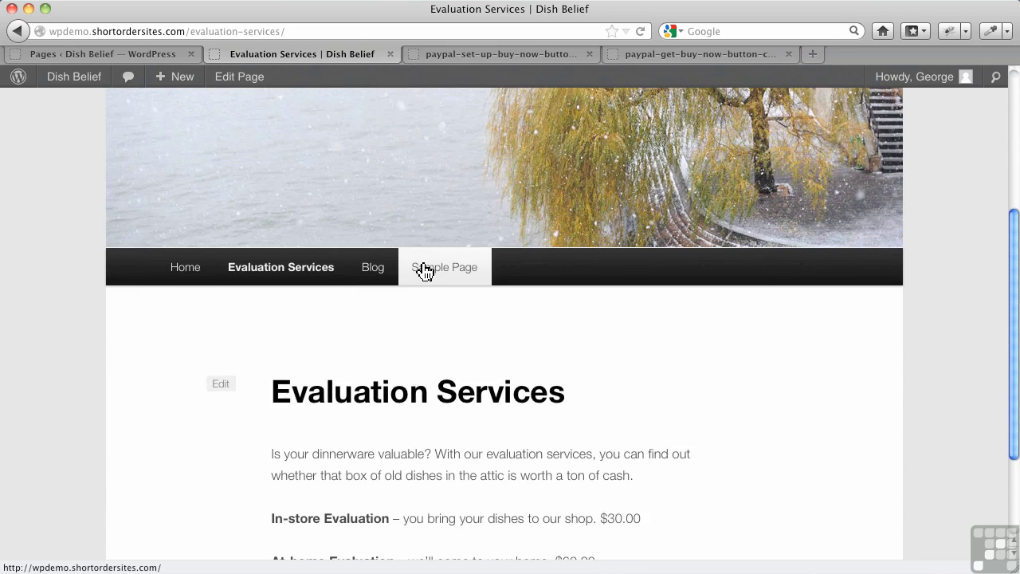
scroll(498, 299, down, 1)
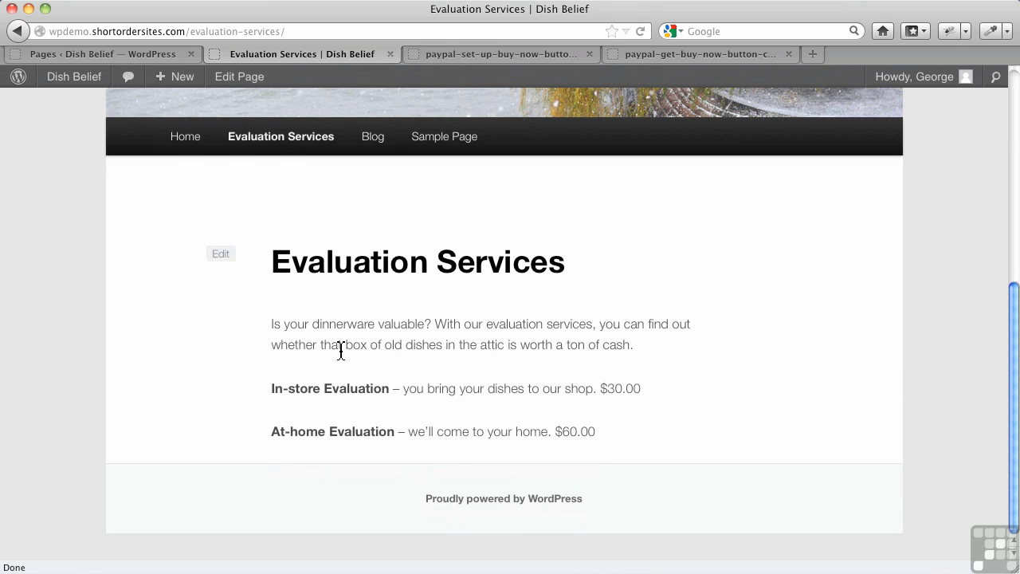
click(83, 55)
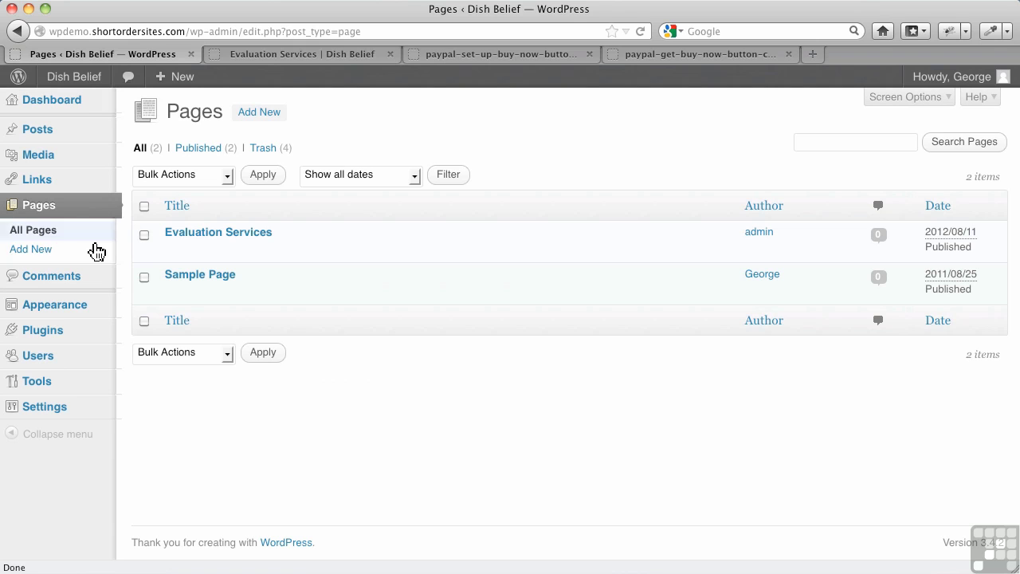
click(169, 244)
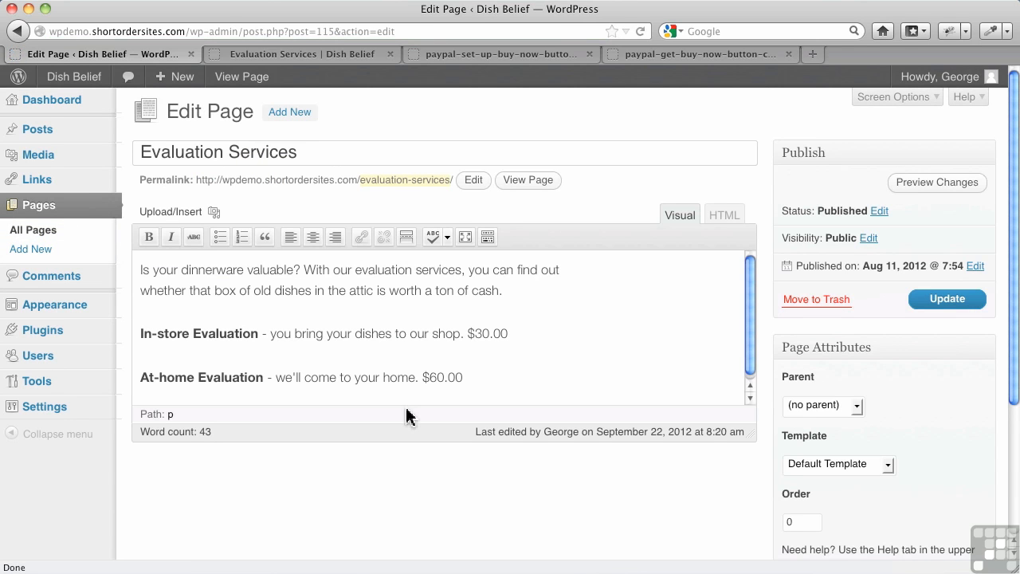
click(546, 376)
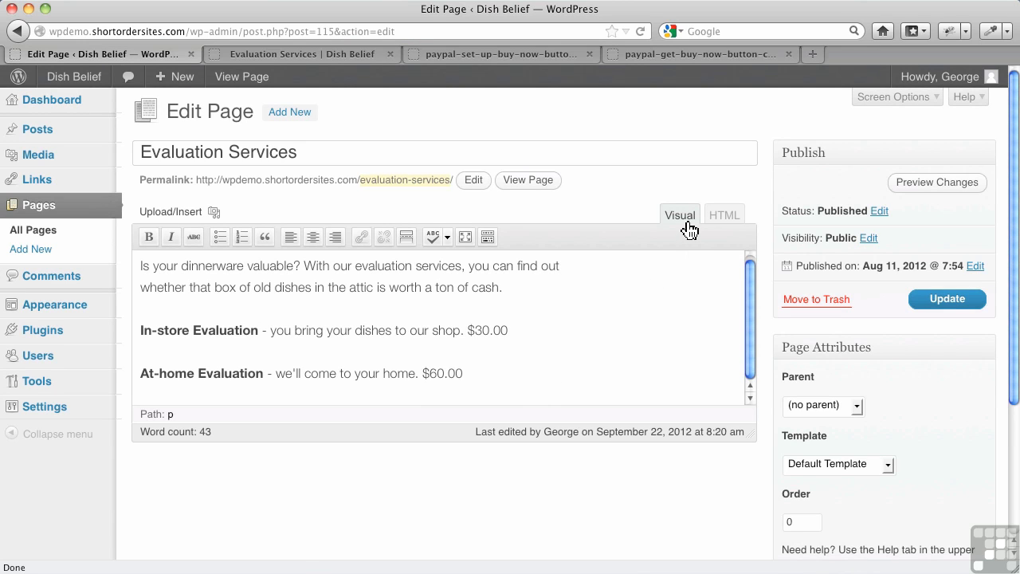
click(735, 219)
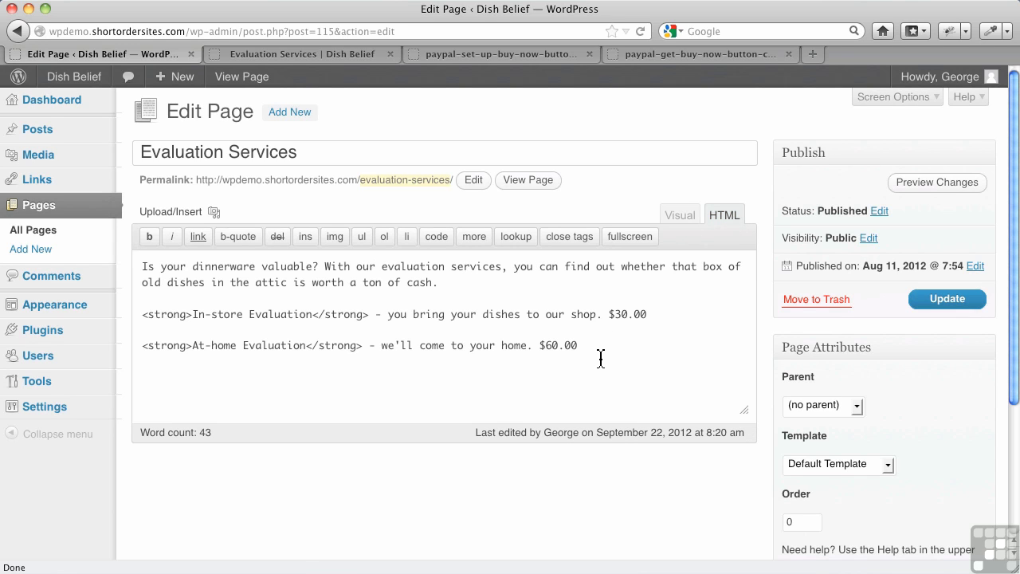
Paste the copied PayPal Buy Now form code below the At-home Evaluation line and update the page.
key(Return)
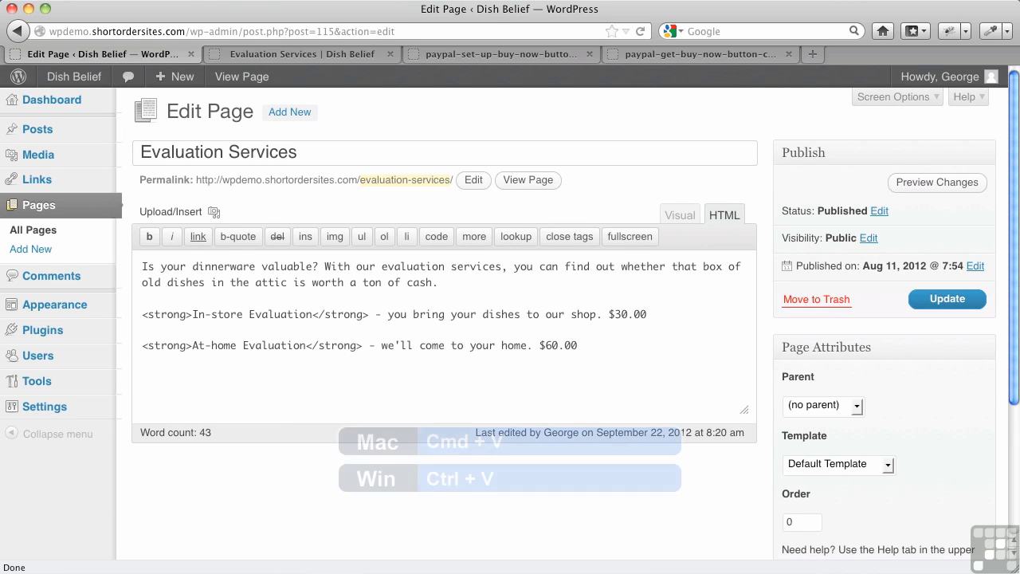
text(<form action="https://www.paypal.com/cgi-bin/webscr" method="post"> <input type="hidden" name="cmd" value="_s-xclick"> <input type="hidden" name="hosted_button_id" value="LV3ZXR3WYLHML"> <input type="image" src="https://www.paypalobjects.com/en_US/i/btn/btn_buynowCC_LG.gif" border="0" name="submit" alt="PayPal - The safer, easier way to pay online!"> <img alt="" border="0" src="https://www.paypalobjects.com/en_US/i/scr/pixel.gif" width="1" height="1"> </form>)
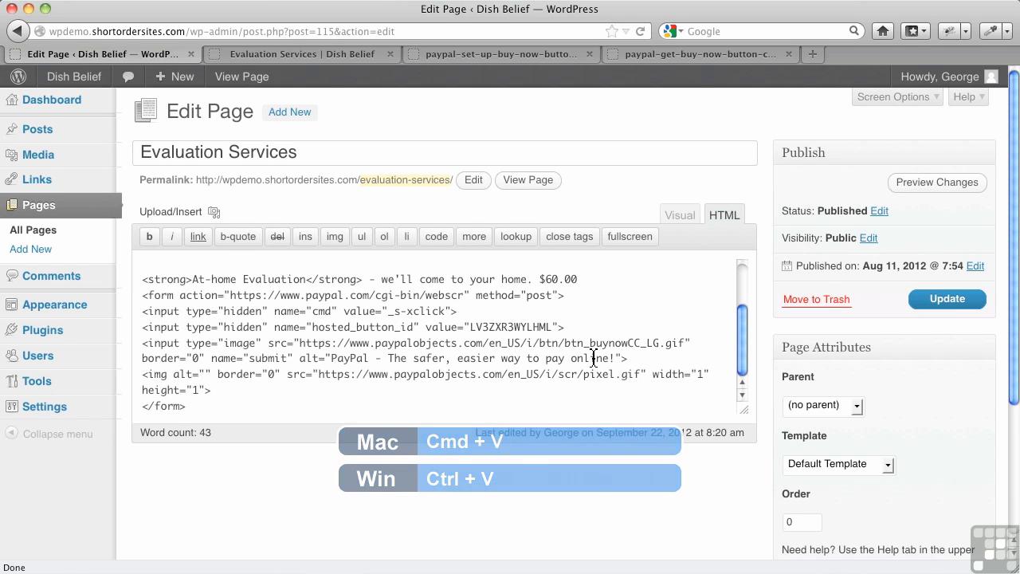
click(946, 307)
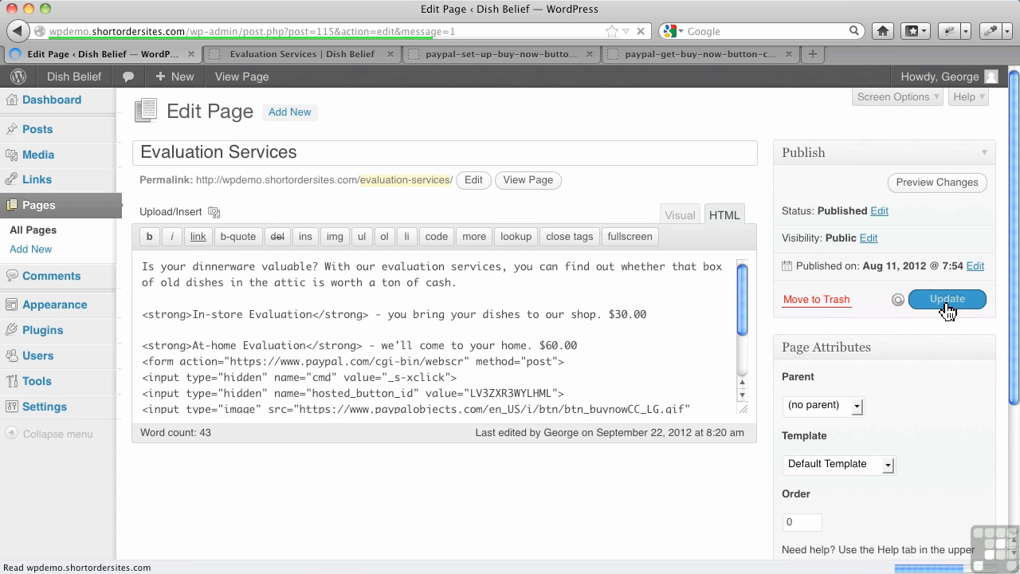
Reload the live Evaluation Services page, test its Buy Now button through to PayPal checkout, and return to the page.
click(293, 56)
click(643, 32)
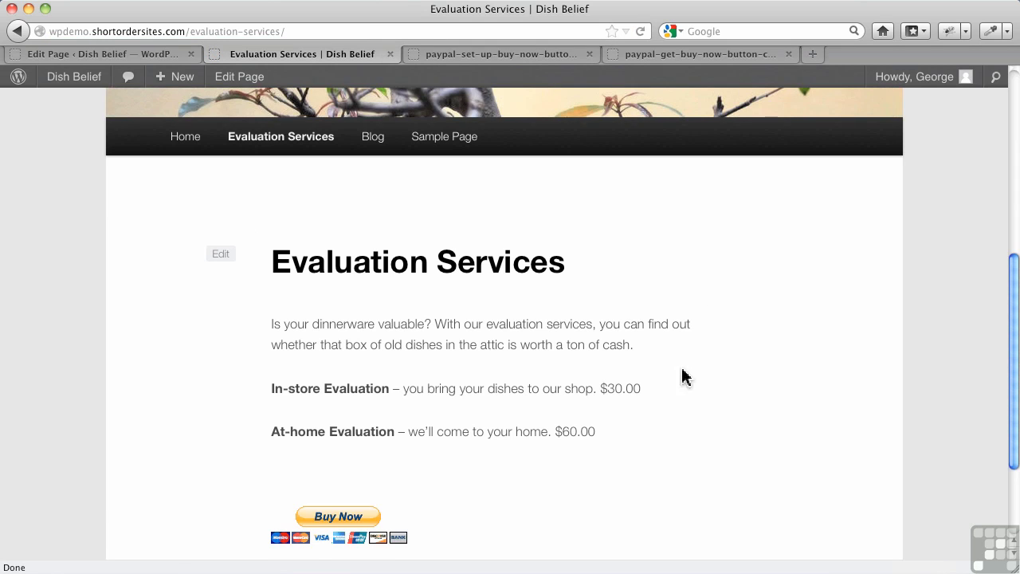
scroll(593, 409, down, 3)
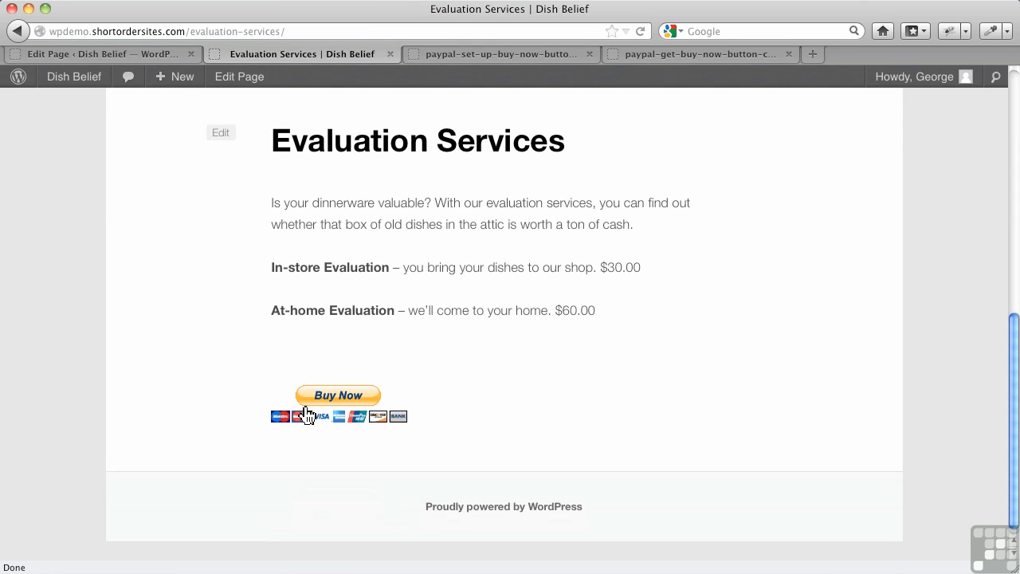
click(335, 407)
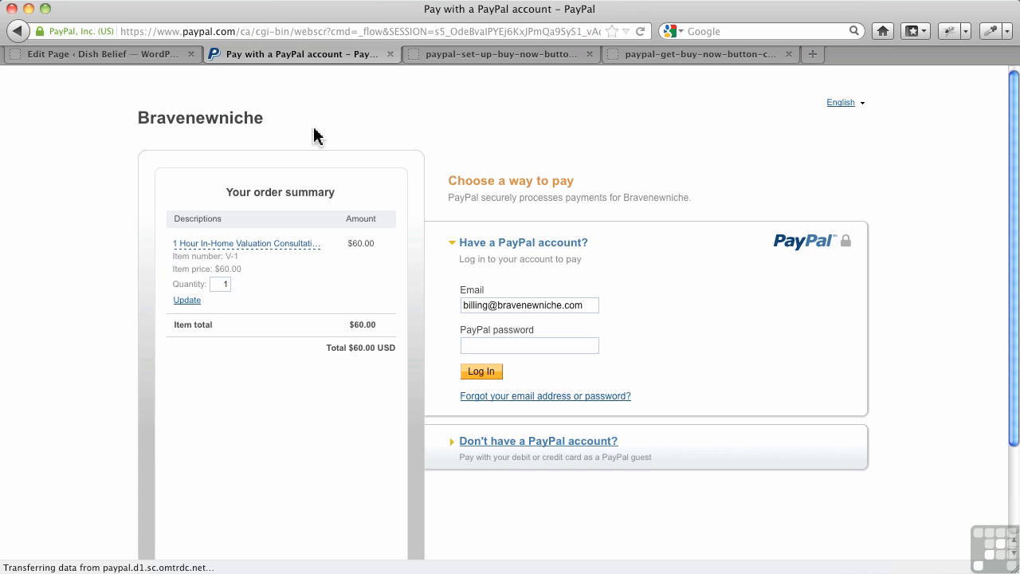
click(17, 32)
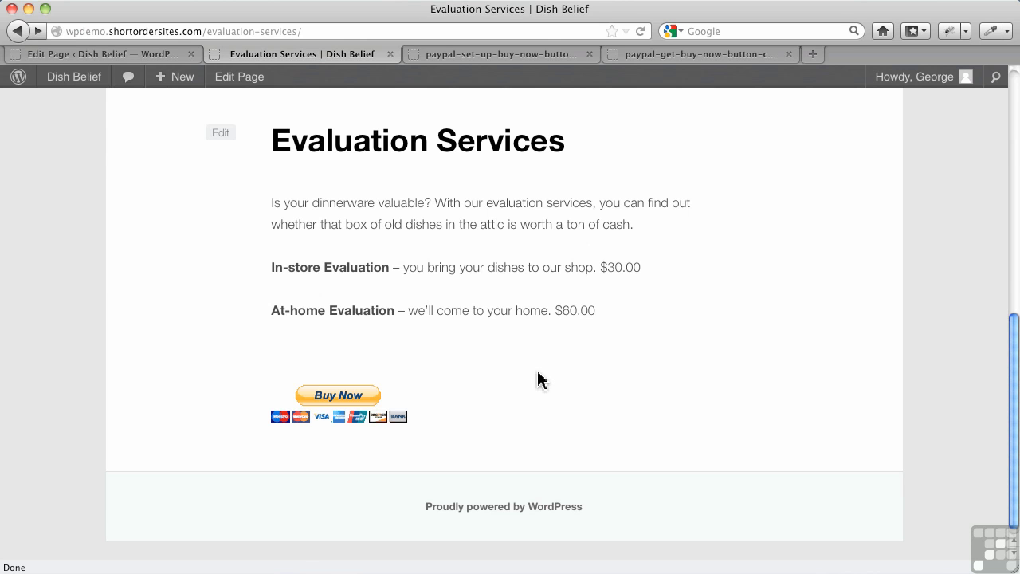
Review the images of the PayPal Buy Now button setup and the generated button code.
scroll(538, 379, up, 10)
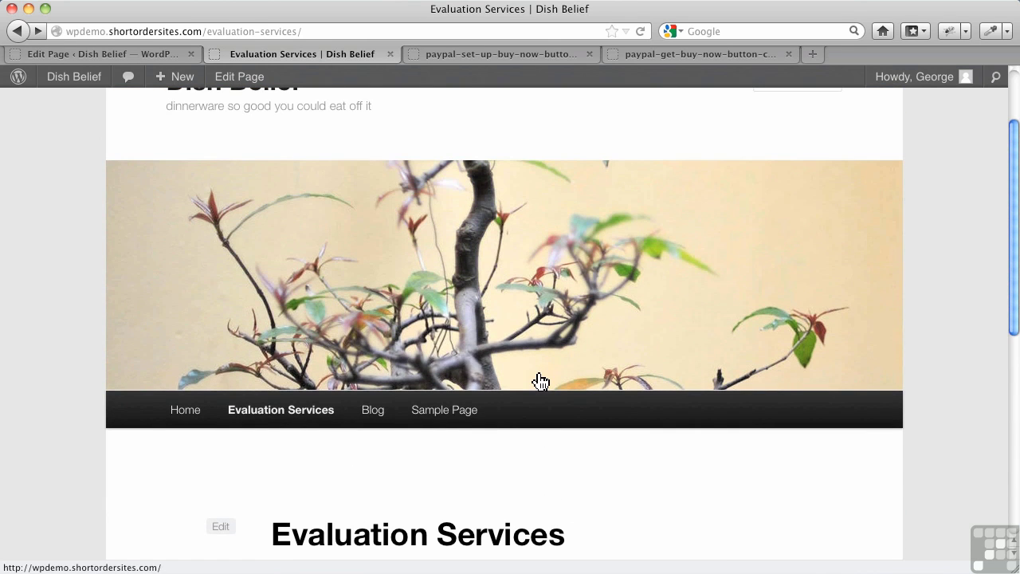
scroll(487, 344, up, 5)
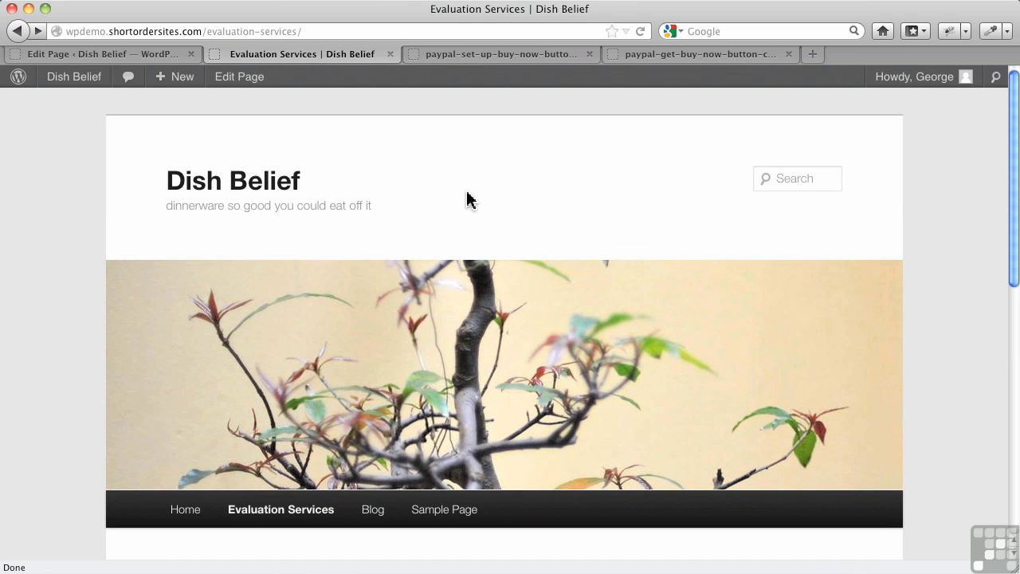
click(488, 55)
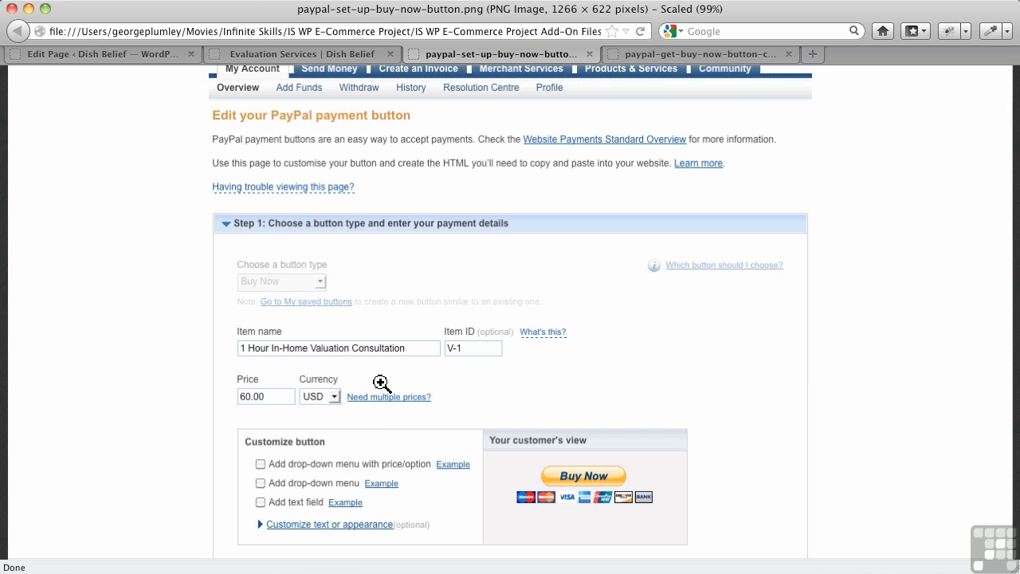
click(678, 57)
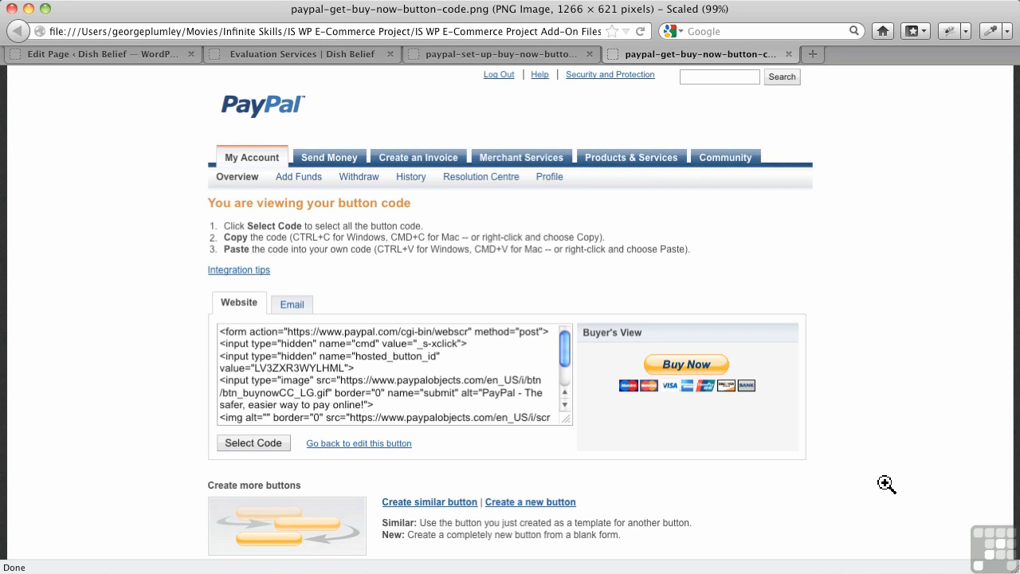
Switch to the text editor and examine the hosted_button_id field and its value in the PayPal form code.
key(super+Tab)
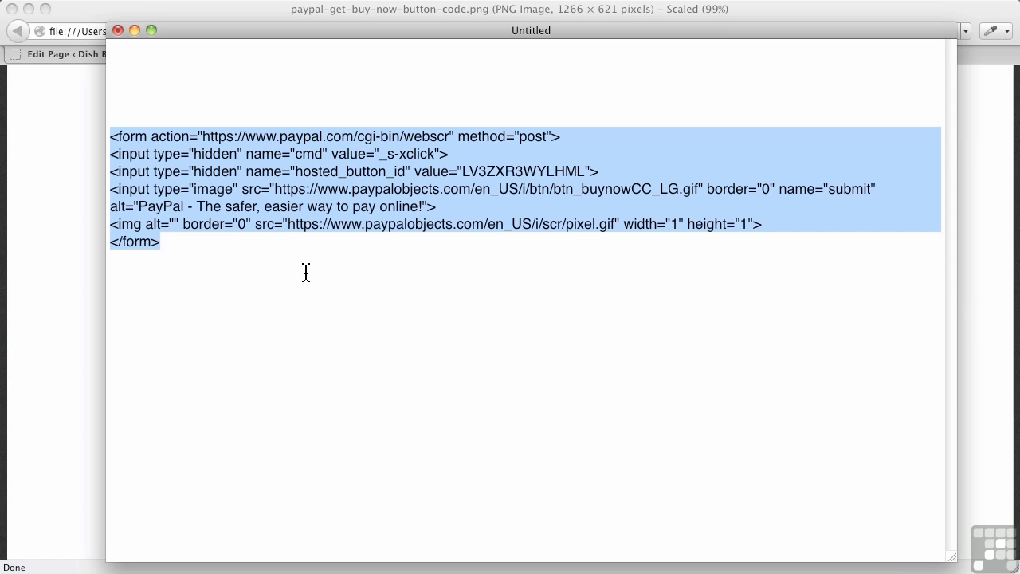
click(291, 189)
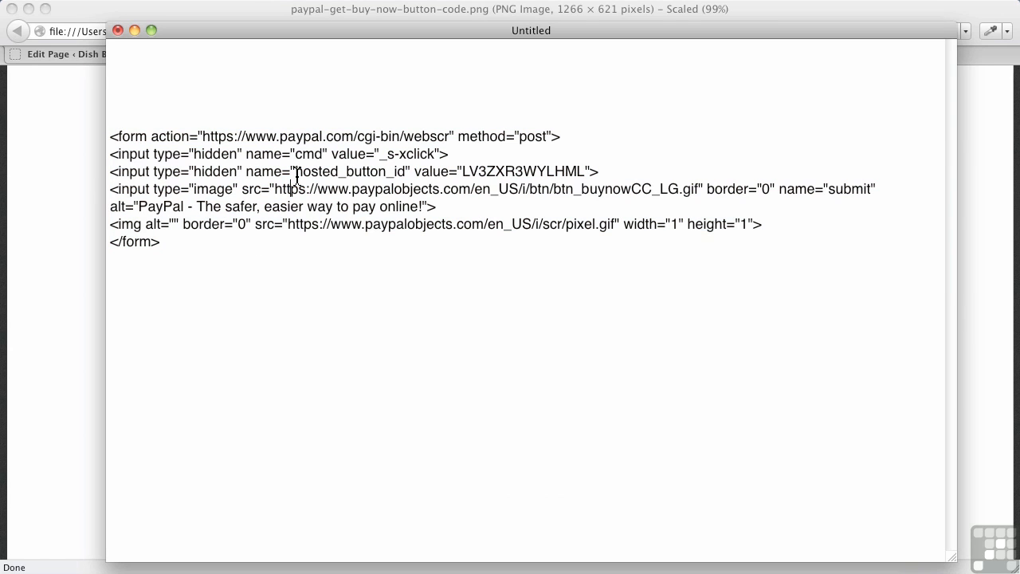
double_click(296, 172)
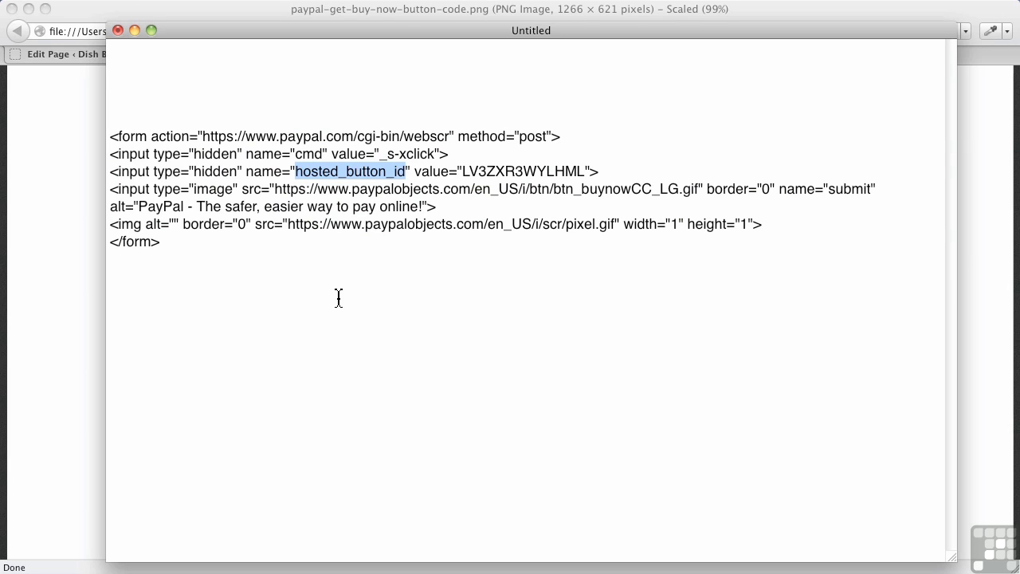
double_click(482, 173)
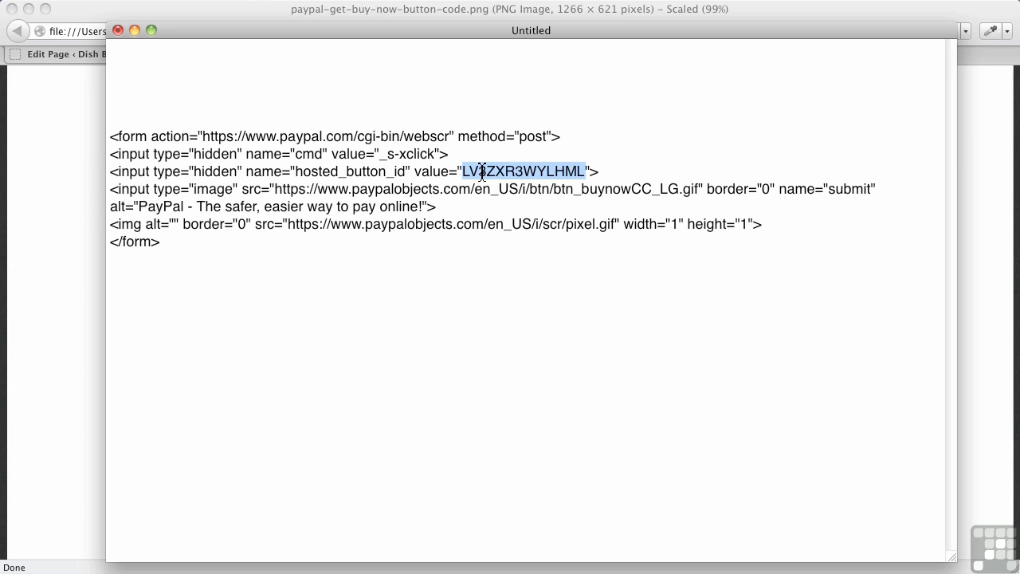
click(297, 258)
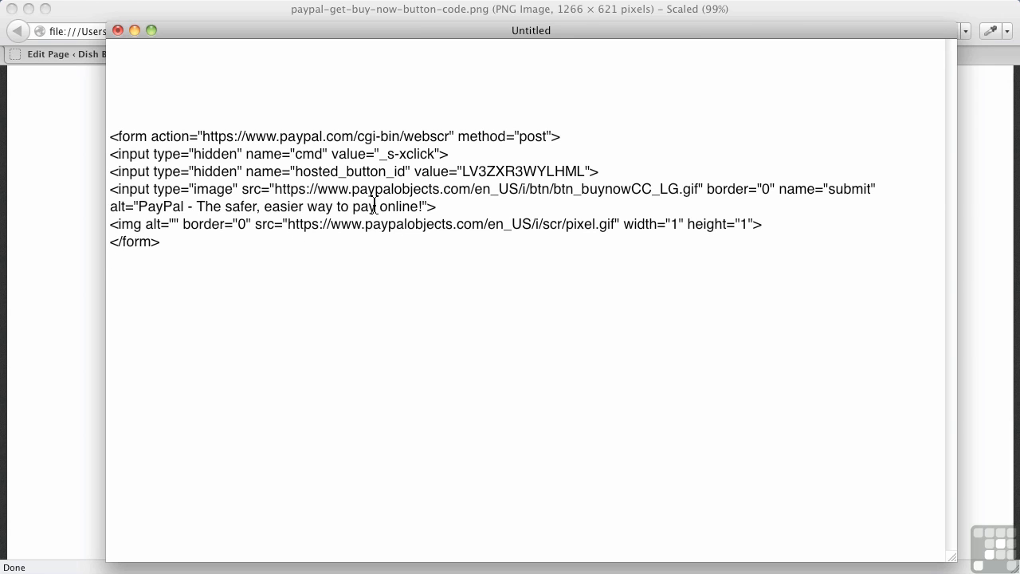
Copy the whole PayPal form code from the text document and return to the browser.
drag(172, 243, 95, 139)
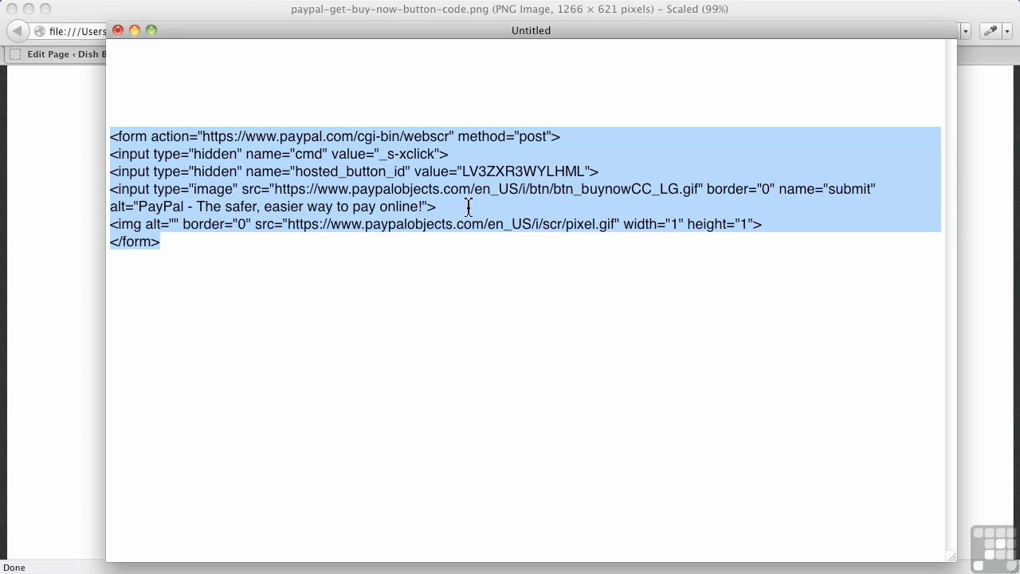
key(super+c)
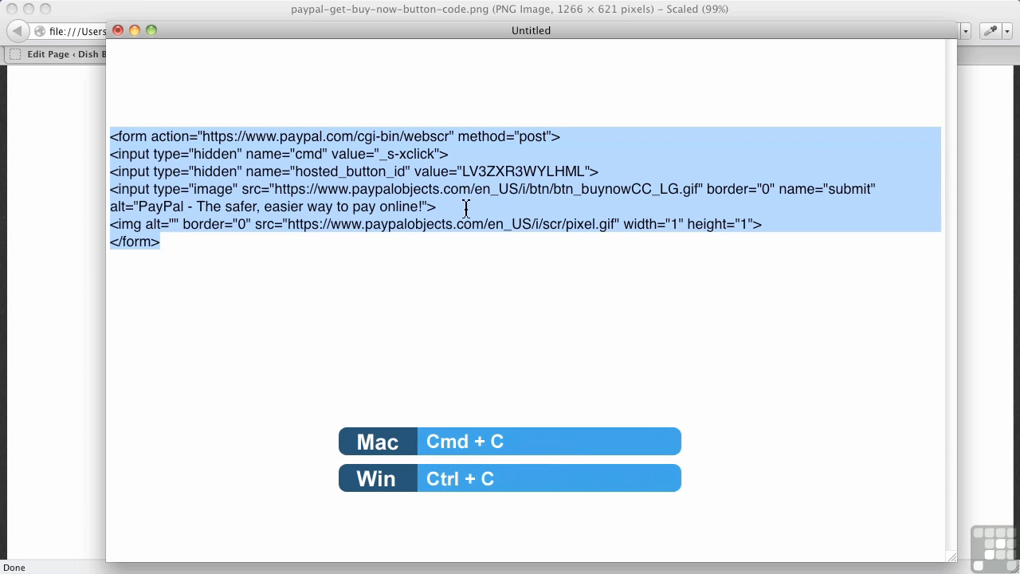
click(92, 248)
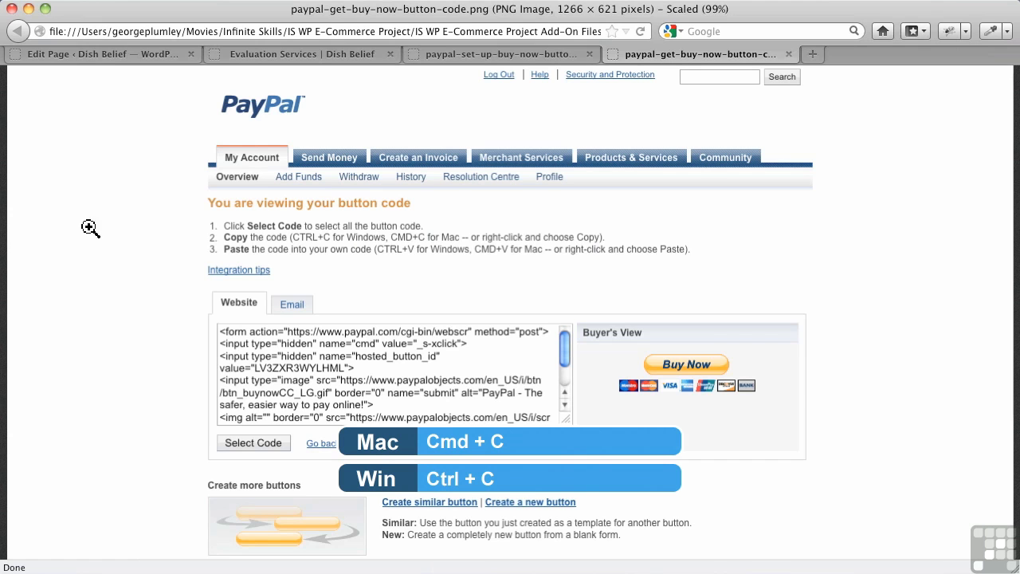
Examine the pasted PayPal form code in the Evaluation Services page's HTML content.
click(105, 55)
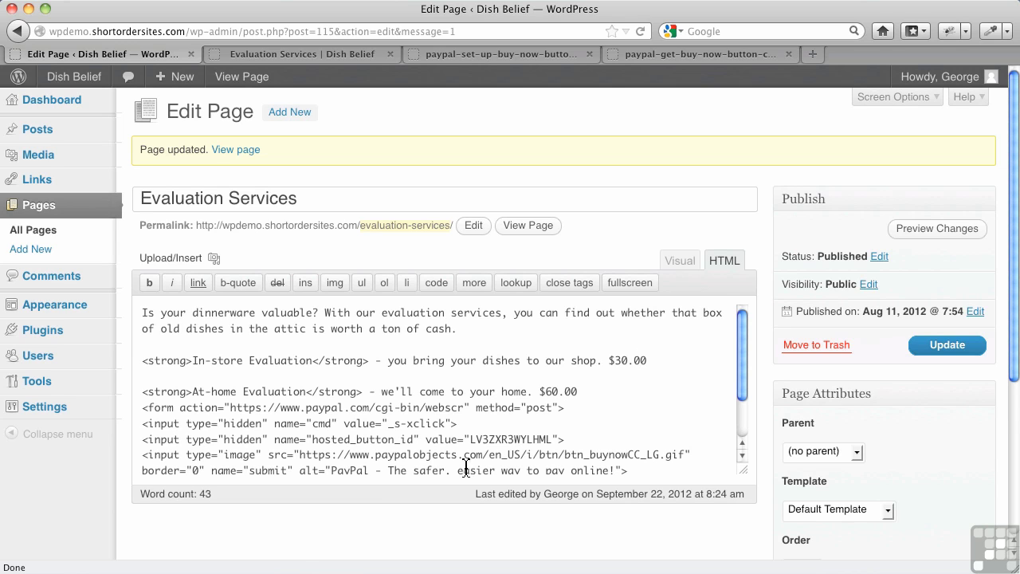
drag(634, 472, 159, 425)
drag(145, 413, 139, 411)
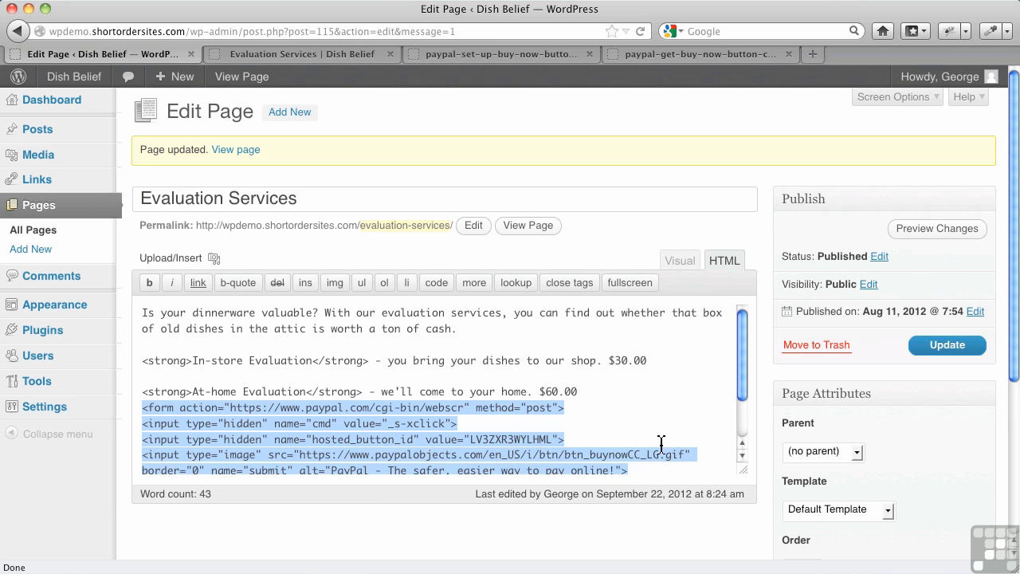
click(687, 387)
Switch the page content to Visual mode, check the Buy Now button, and update the page.
click(686, 265)
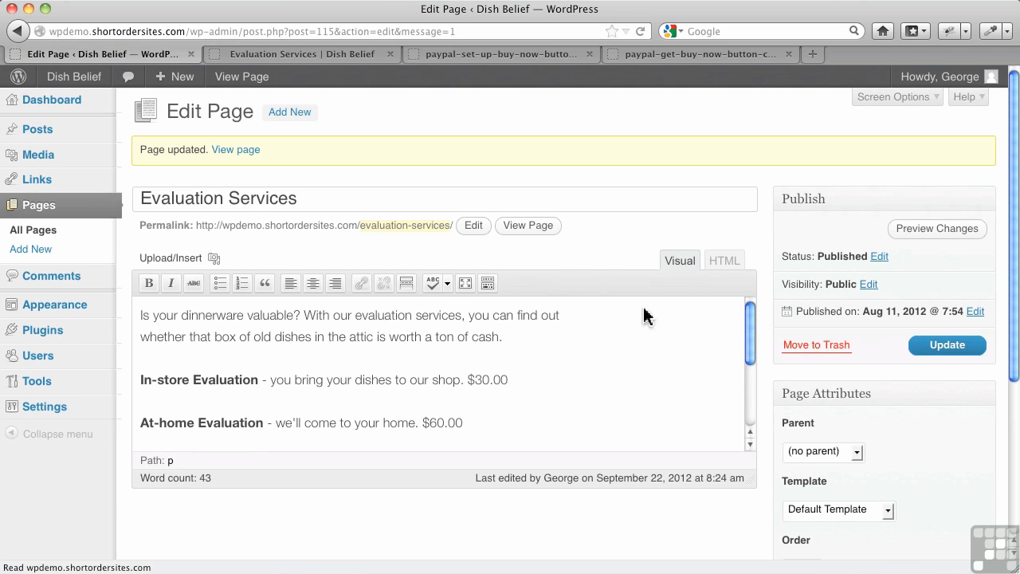
scroll(580, 383, down, 5)
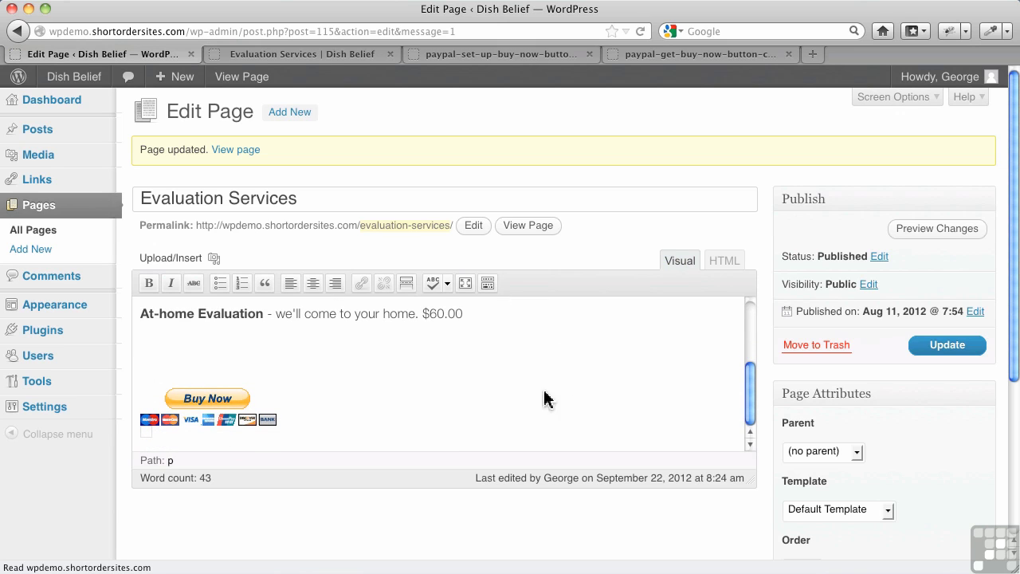
click(956, 358)
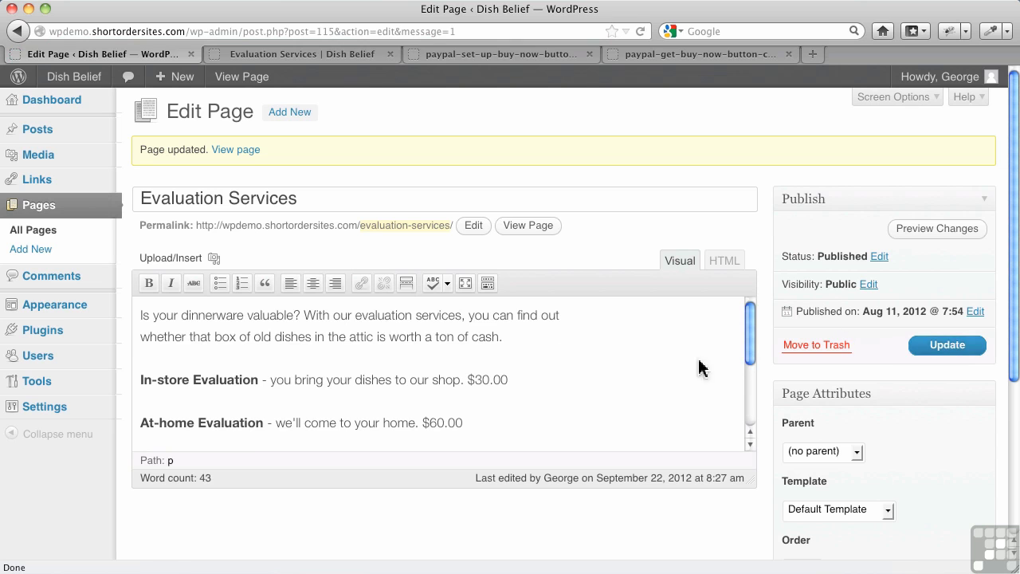
scroll(615, 387, down, 3)
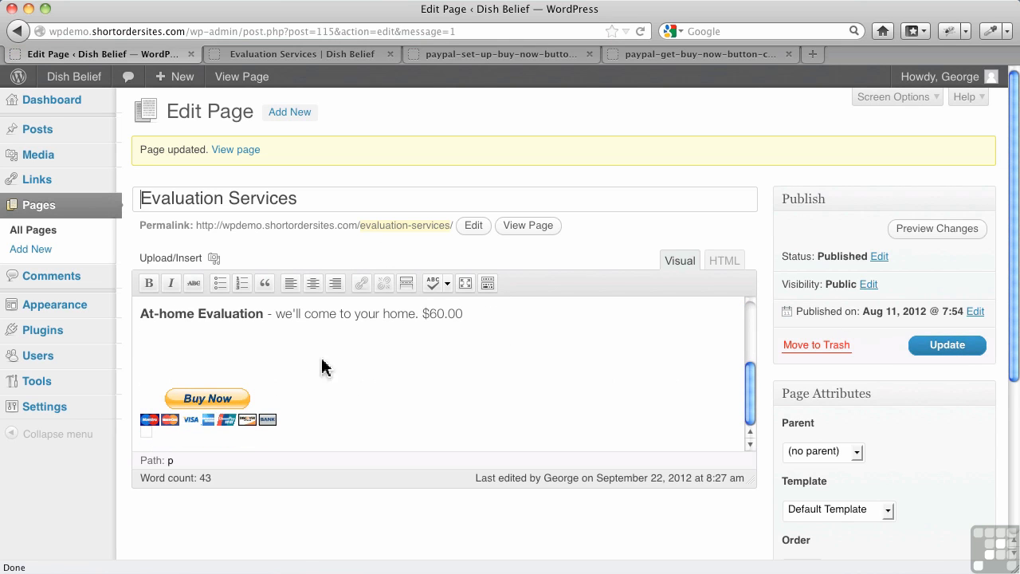
Reload the live Evaluation Services page and check the Buy Now button under the At-home Evaluation line.
click(252, 56)
click(640, 31)
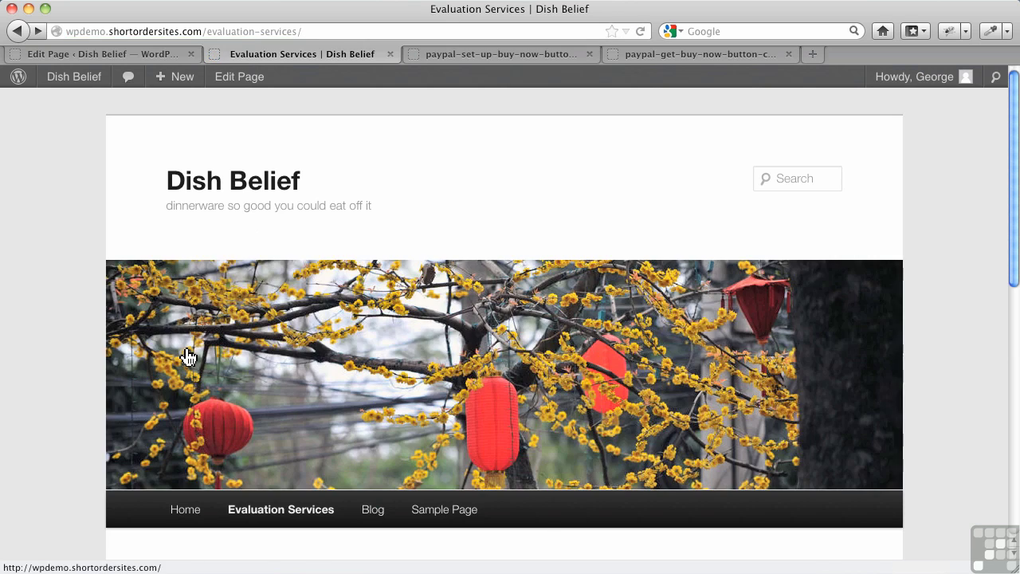
scroll(188, 356, down, 8)
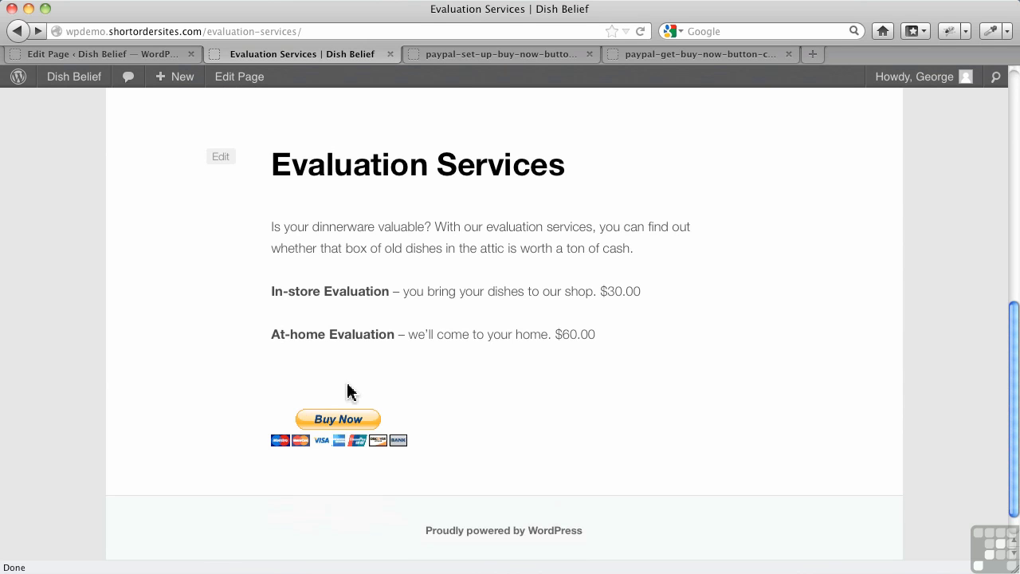
Return to the Evaluation Services page editor and show the PayPal form code in HTML mode.
click(128, 55)
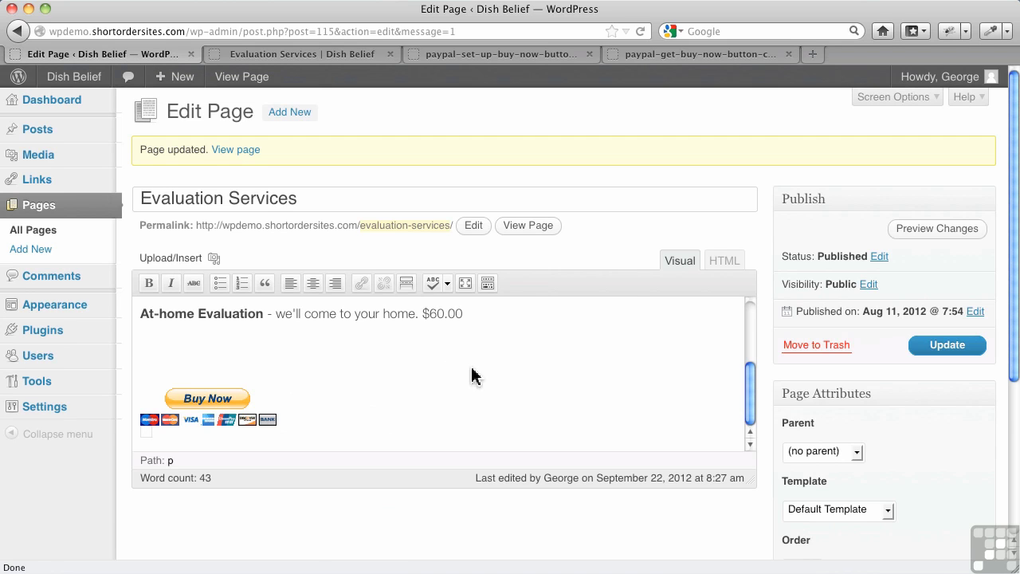
click(725, 271)
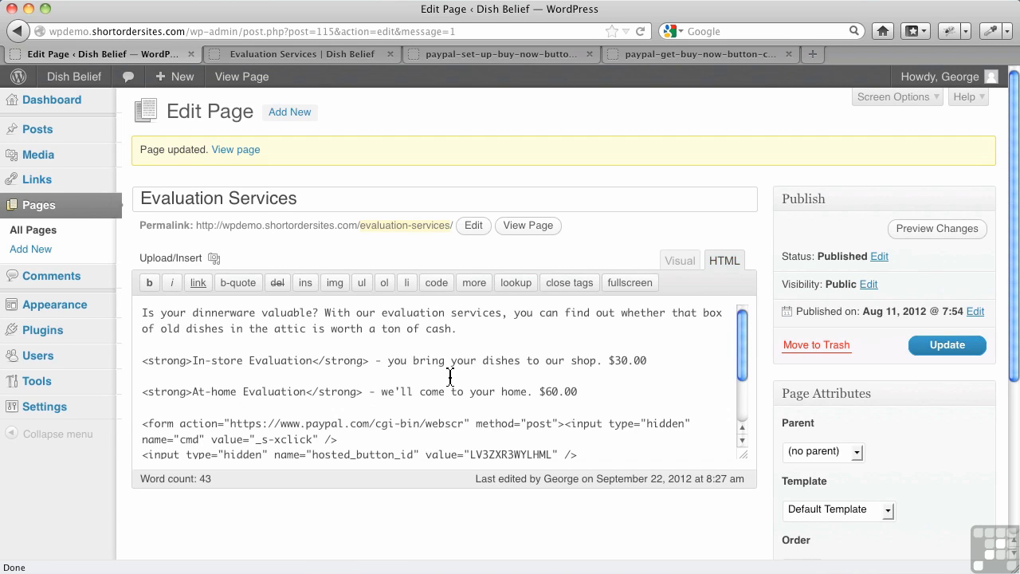
scroll(450, 375, down, 3)
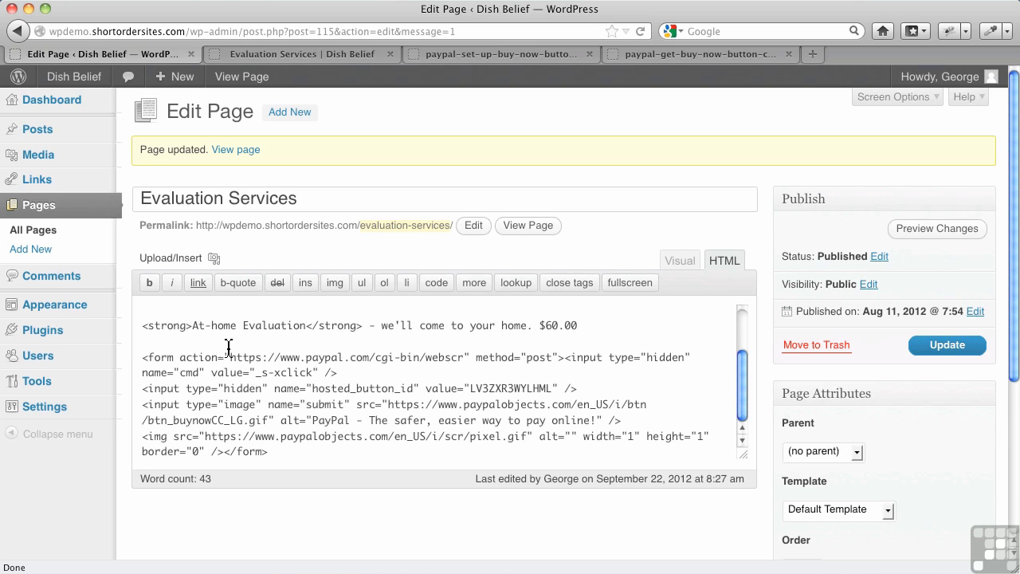
Inspect the blank space above the Buy Now button on the live page and expand the PayPal form element's markup.
click(293, 56)
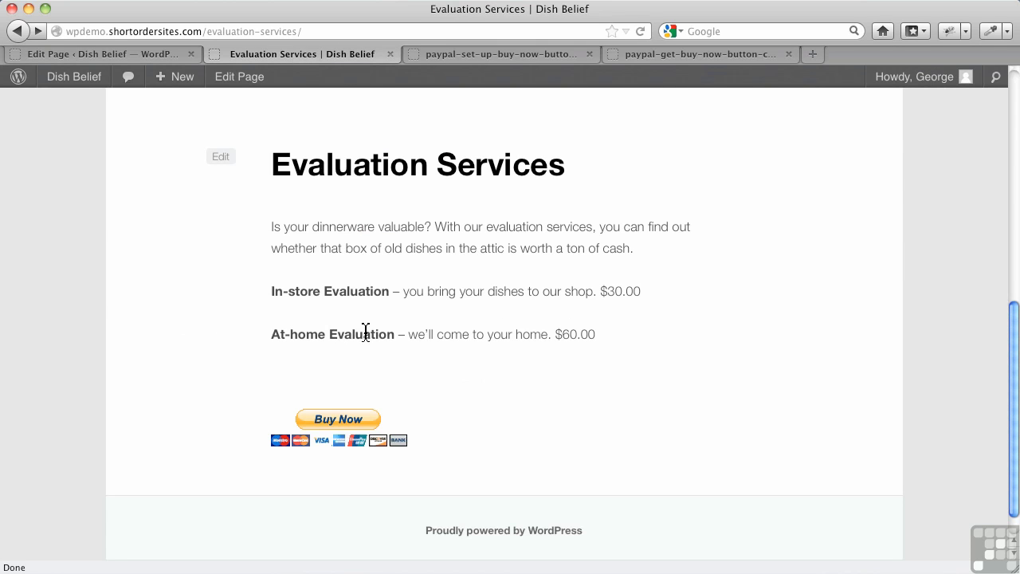
right_click(362, 393)
click(414, 380)
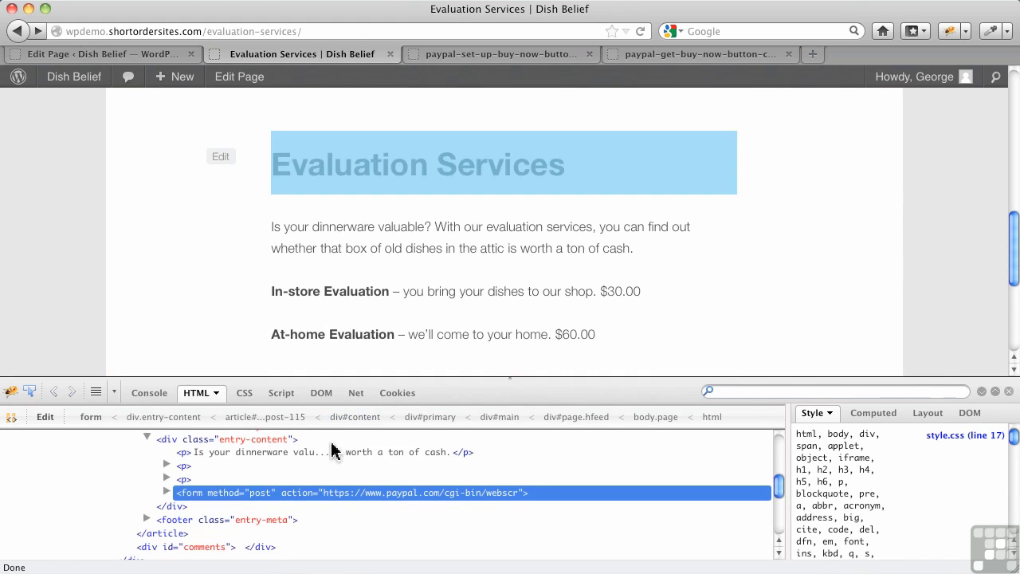
scroll(306, 444, down, 3)
scroll(207, 458, up, 2)
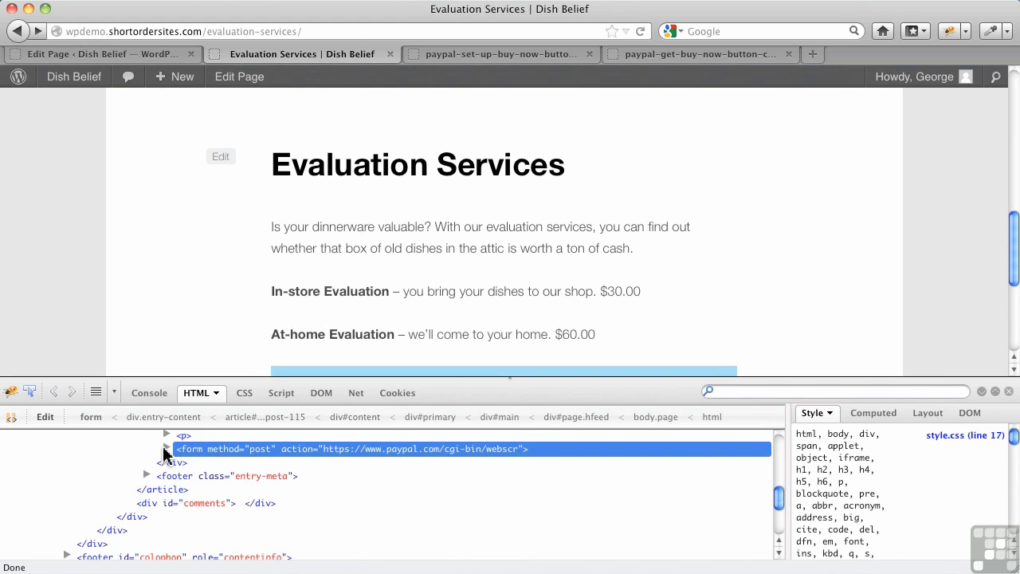
click(166, 448)
scroll(466, 301, down, 1)
scroll(466, 300, down, 2)
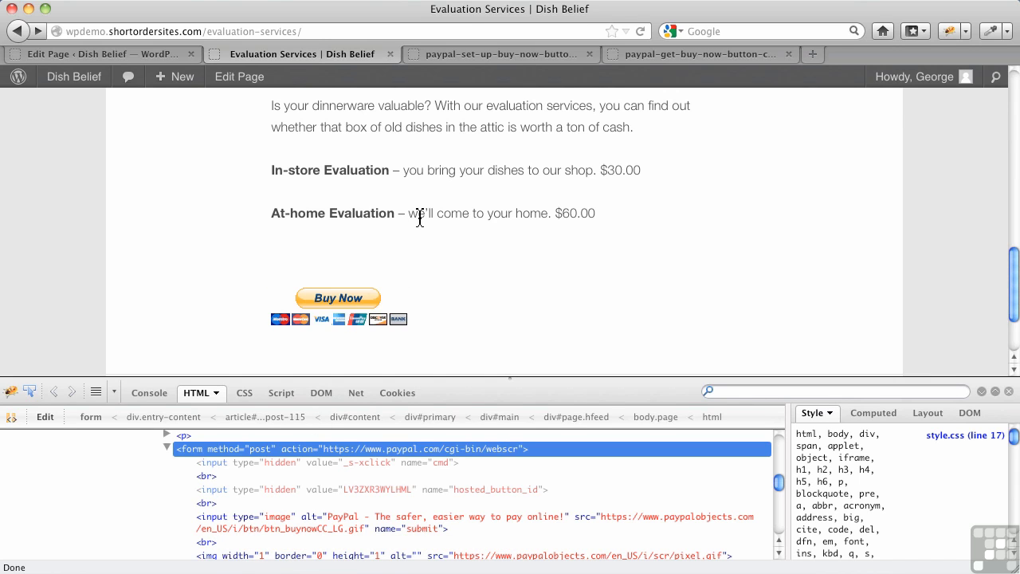
Close the element inspector and remove the line breaks before the second and third input tags and the img tag in the page's PayPal form code.
click(142, 54)
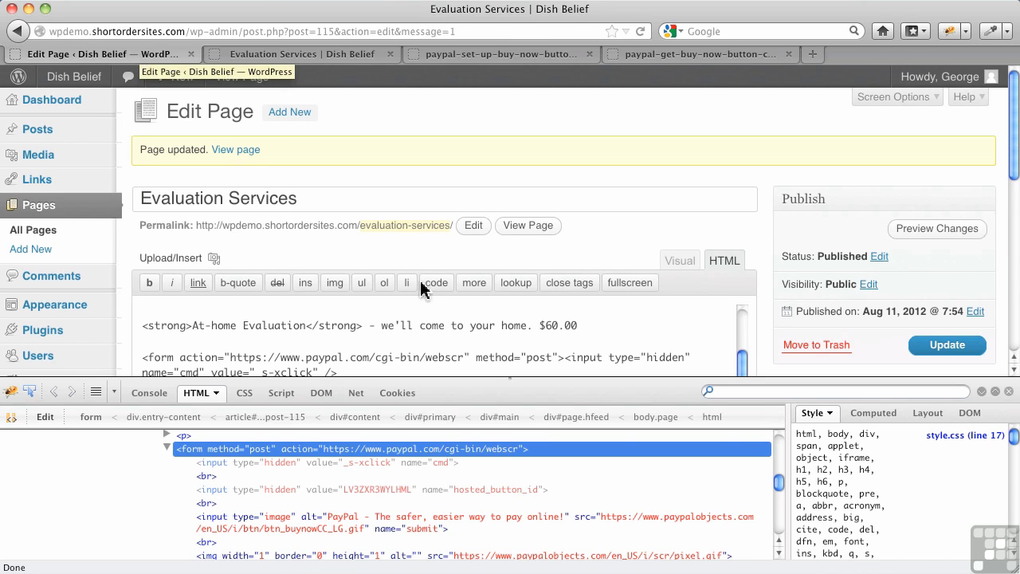
click(1008, 392)
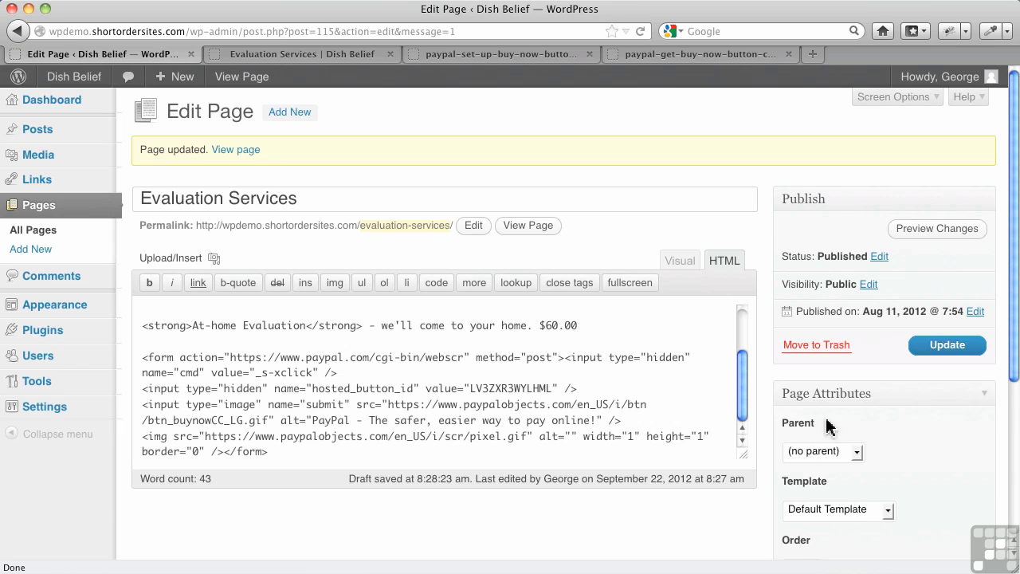
click(140, 388)
key(BackSpace)
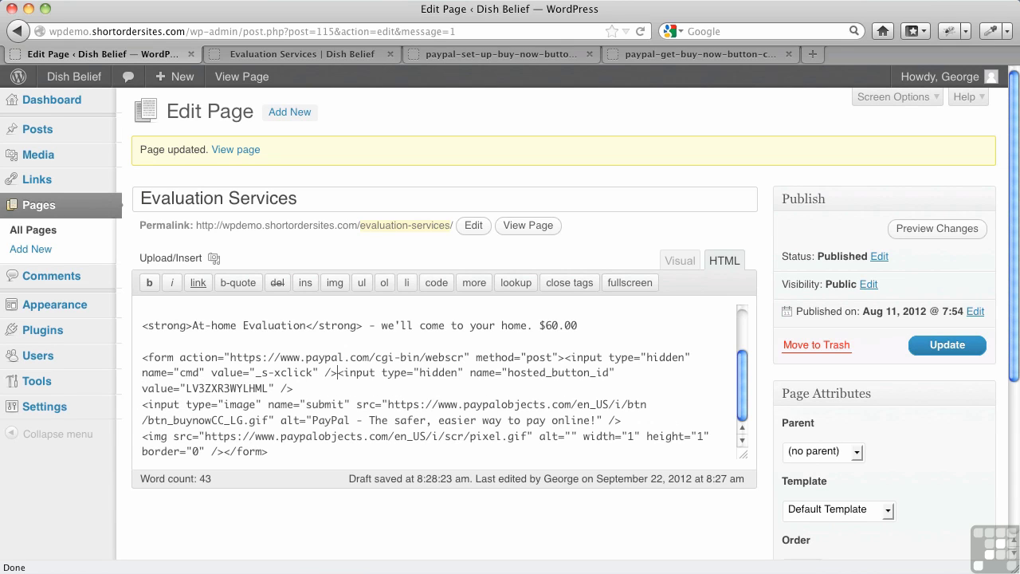
click(142, 405)
key(BackSpace)
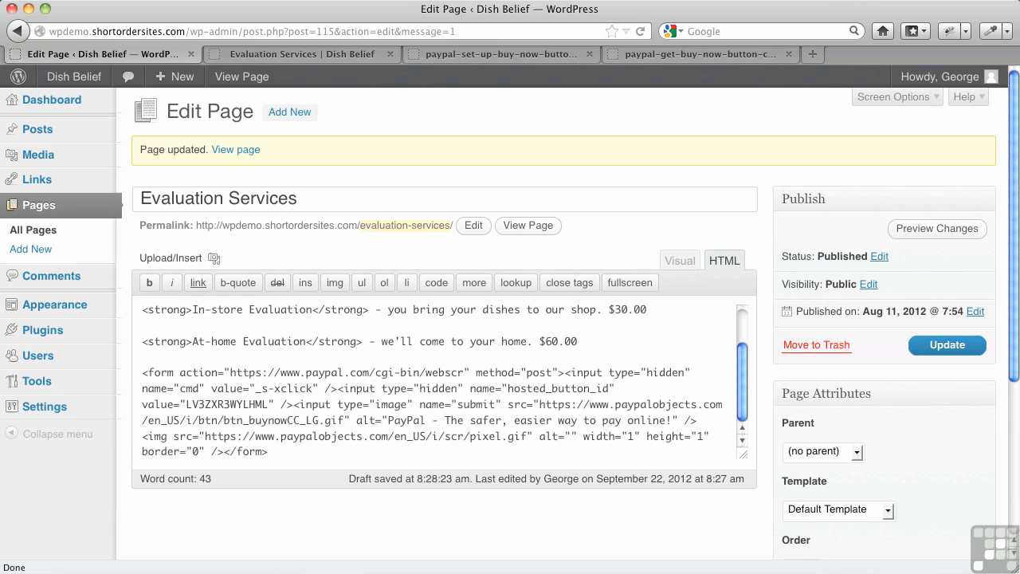
click(142, 437)
key(BackSpace)
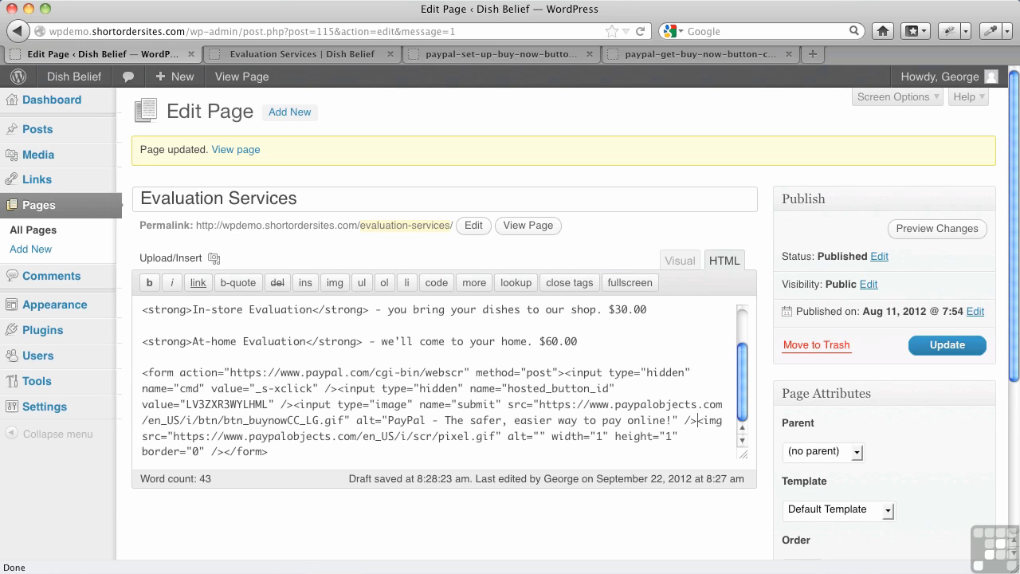
Update the Evaluation Services page and reload its live version to check the spacing above the Buy Now button.
click(938, 351)
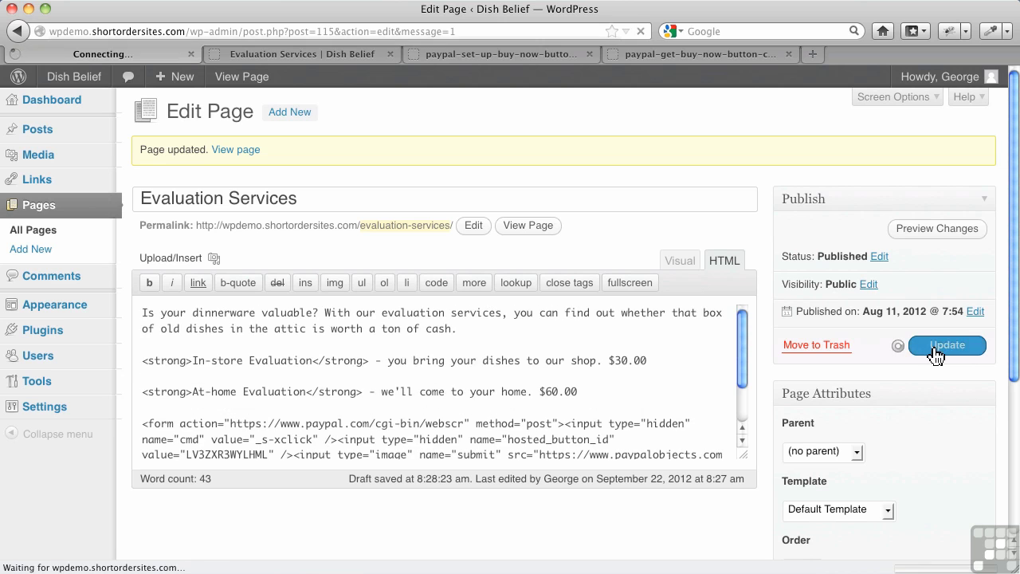
click(333, 56)
click(640, 31)
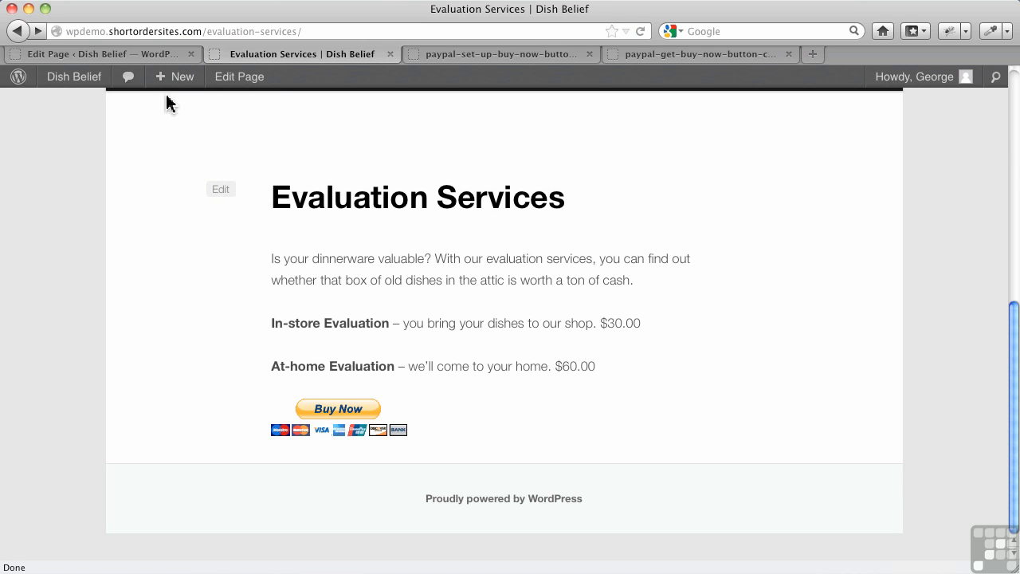
Compare the joined PayPal form code with the live page and highlight the code from the img tag through the closing form tag.
click(95, 54)
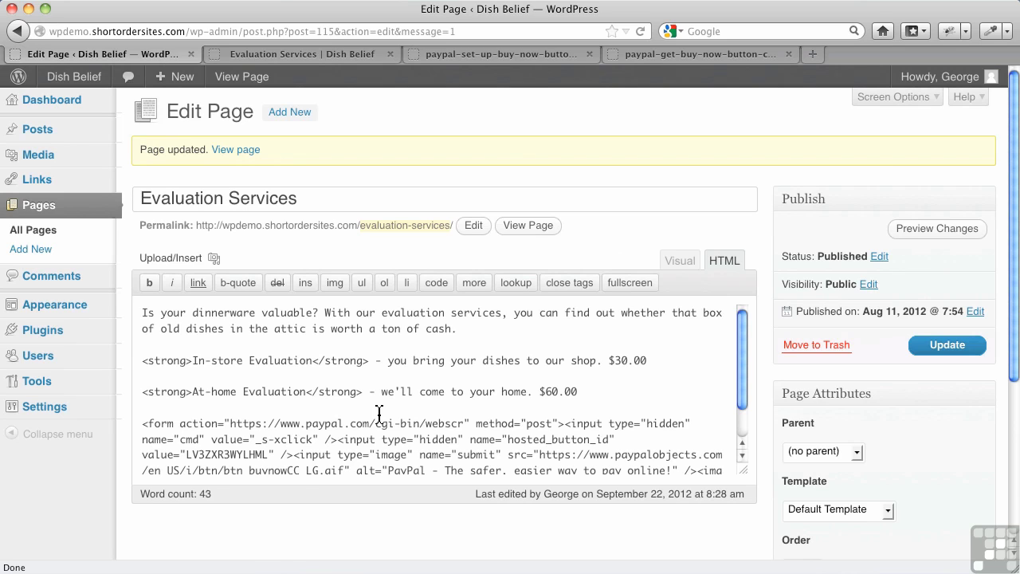
scroll(379, 412, down, 2)
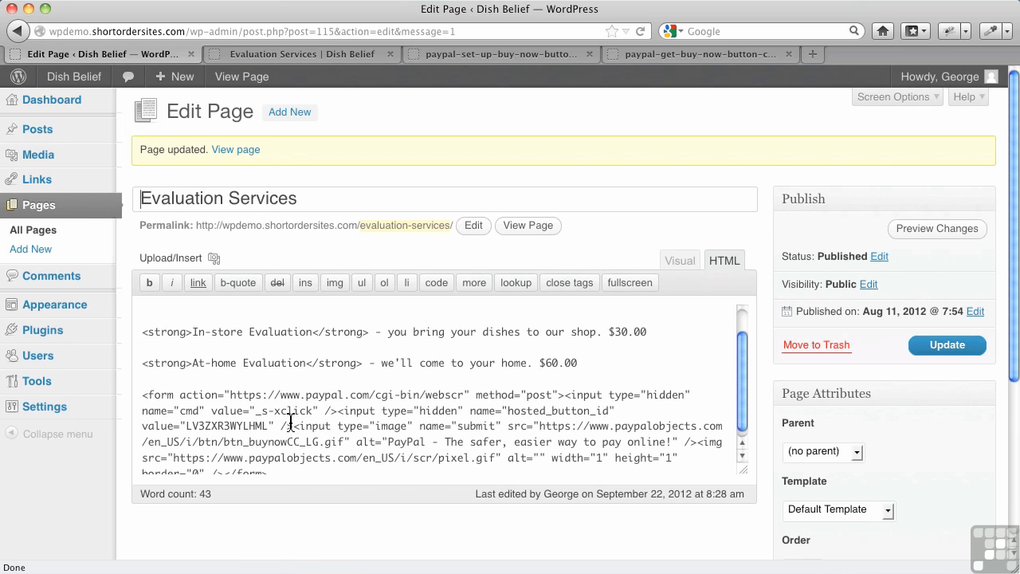
scroll(292, 425, down, 1)
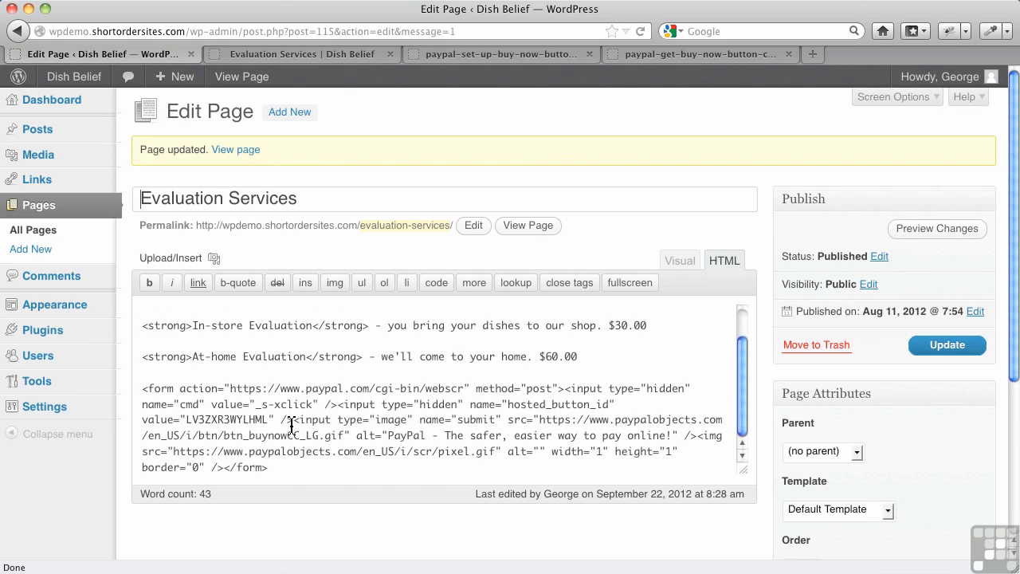
click(311, 55)
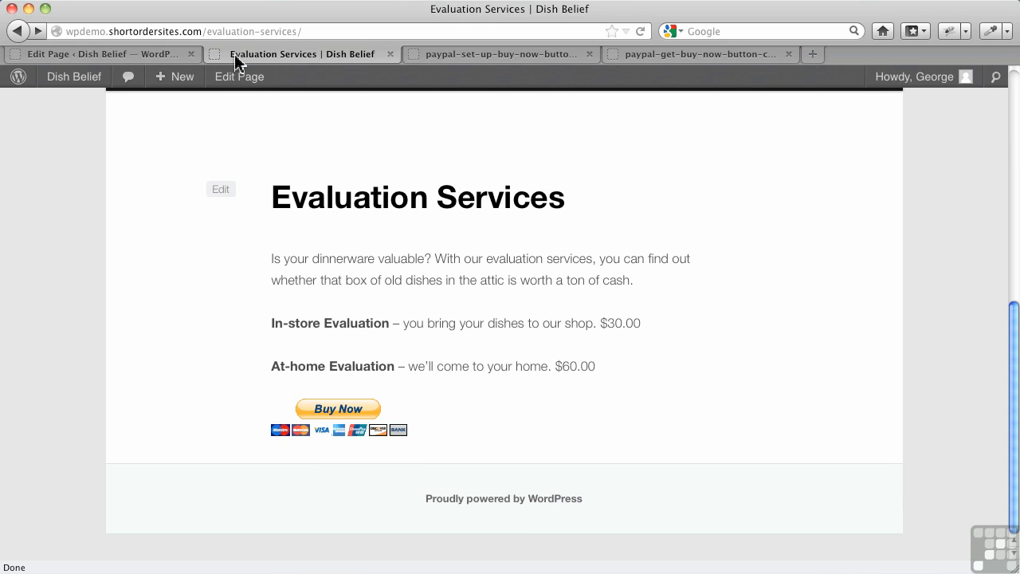
click(144, 56)
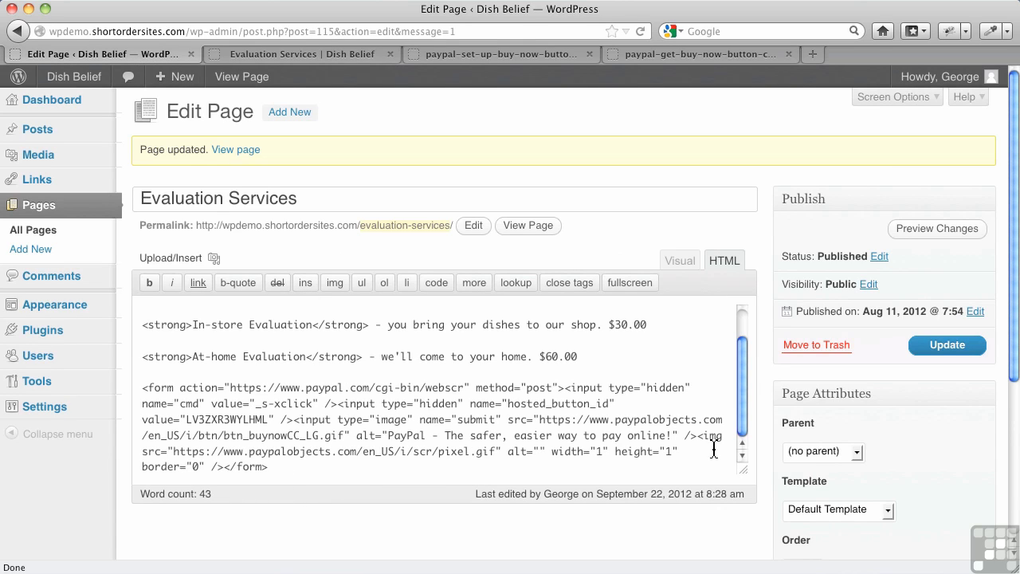
drag(699, 437, 720, 488)
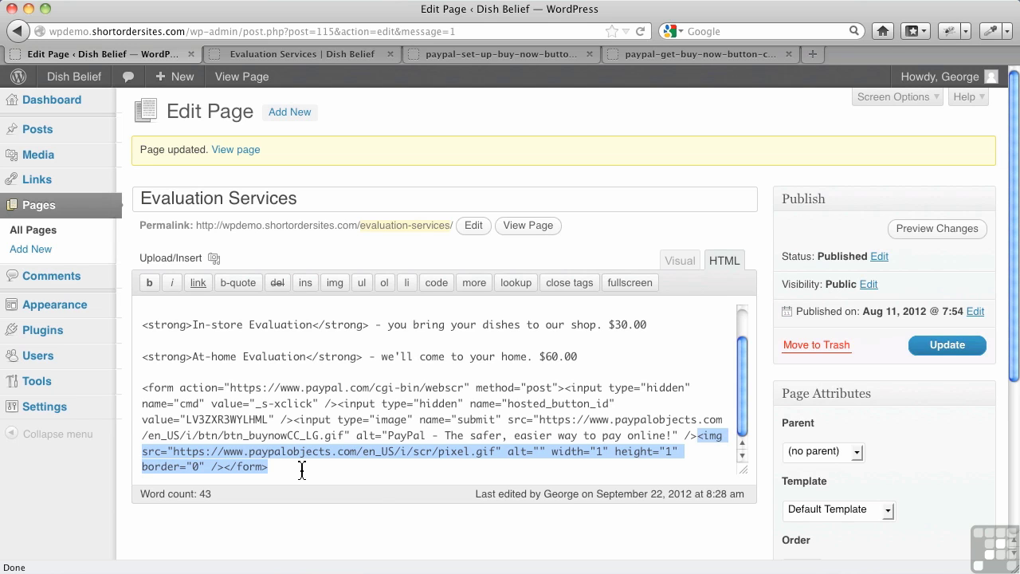
Go to the site's widget settings and add a Text widget to the Main Sidebar.
mouse_move(60, 311)
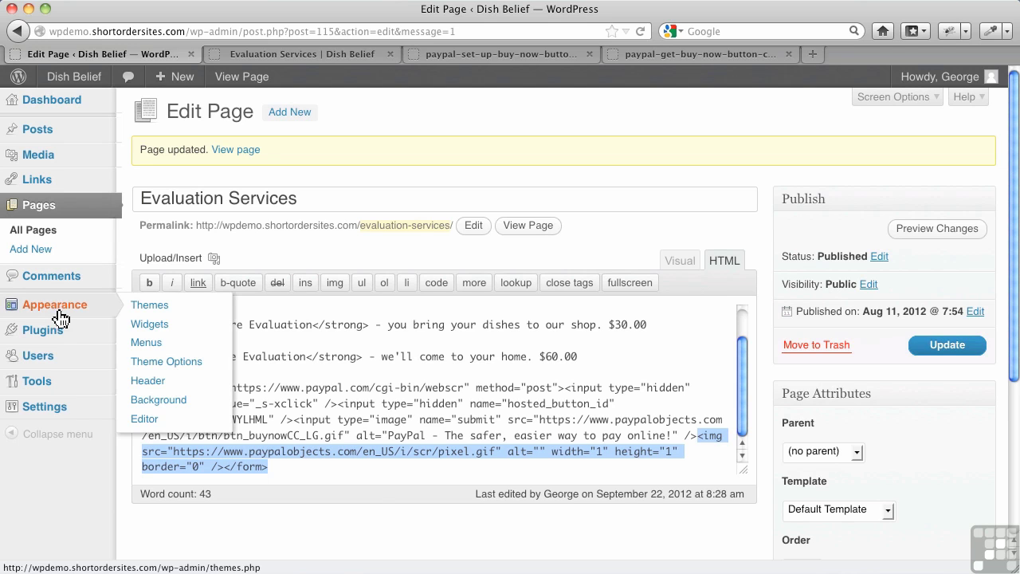
click(128, 325)
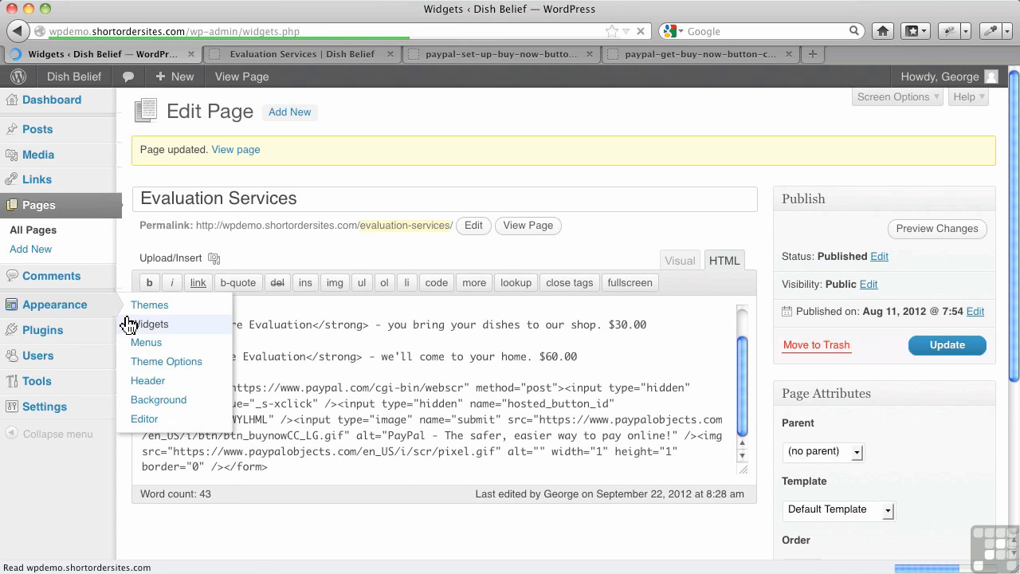
scroll(547, 383, down, 4)
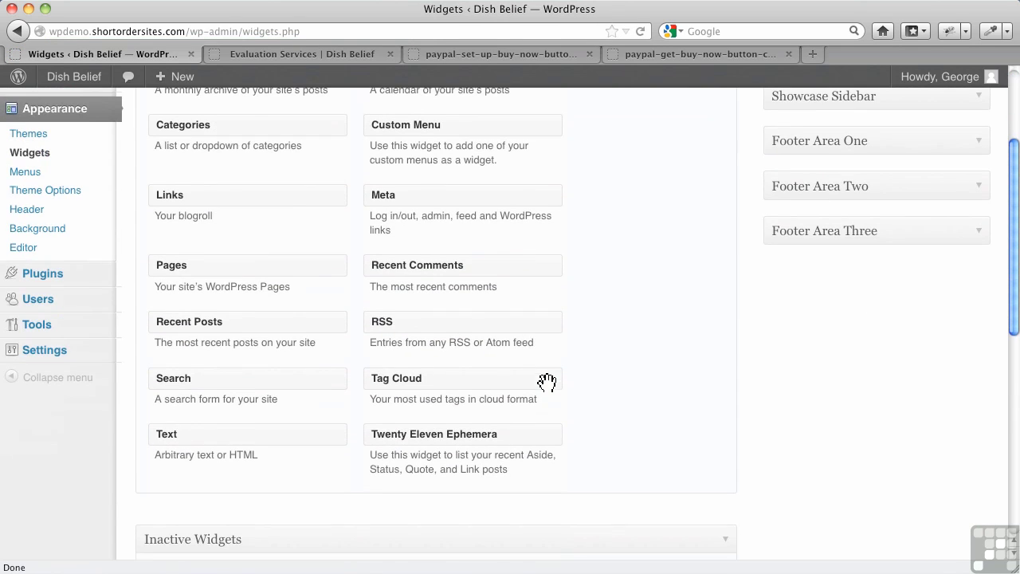
drag(239, 444, 855, 183)
Paste the copied PayPal form code into the Text widget's content and save the widget.
click(780, 275)
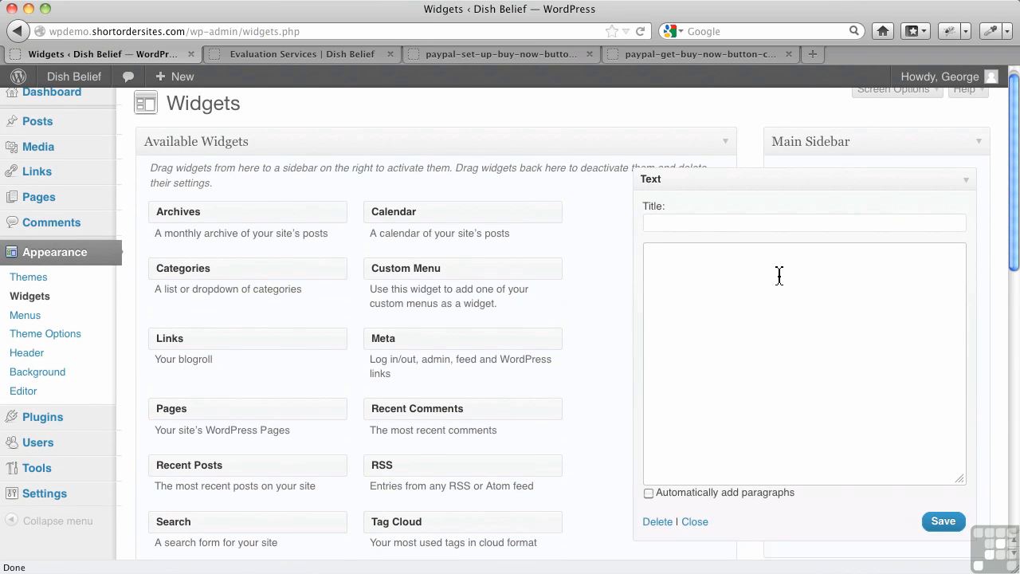
text(<form action="https://www.paypal.com/cgi-bin/webscr" method="post"> <input type="hidden" name="cmd" value="_s-xclick"> <input type="hidden" name="hosted_button_id" value="LV3ZXR3WYLHML"> <input type="image" src="https://www.paypalobjects.com/en_US/i/btn/btn_buynowCC_LG.gif" border="0" name="submit" alt="PayPal - The safer, easier way to pay online!"> <img alt="" border="0" src="https://www.paypalobjects.com/en_US/i/scr/pixel.gif" width="1" height="1"> </form>)
click(954, 530)
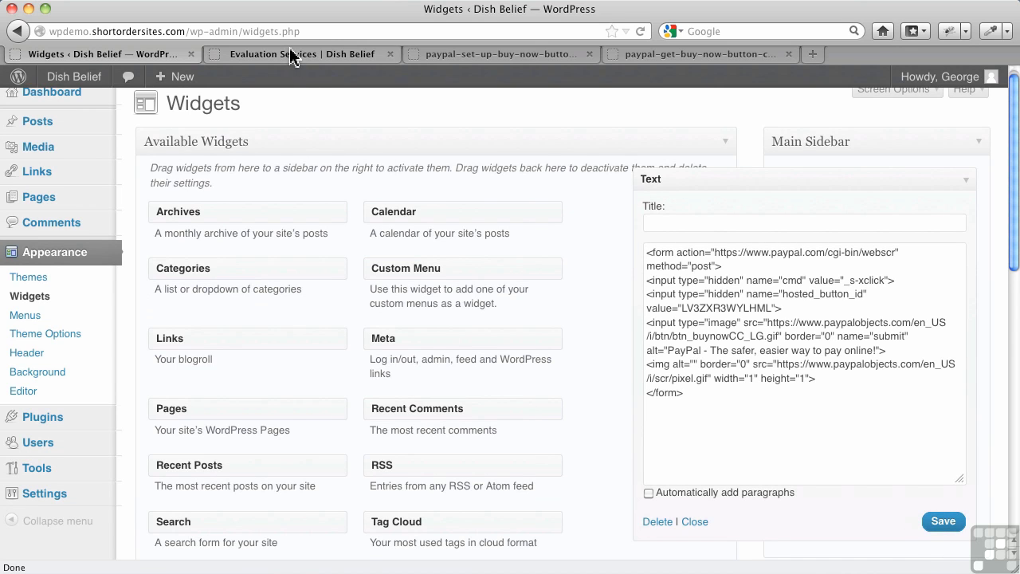
View the live site's Blog page to check the Buy Now button in its sidebar, and return to the widget settings.
click(292, 54)
scroll(410, 194, up, 3)
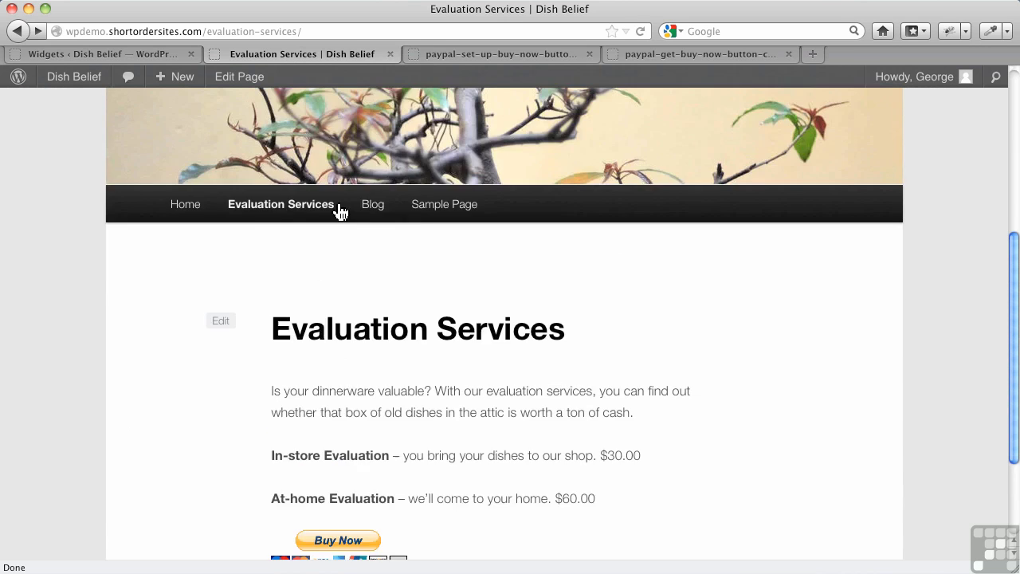
scroll(338, 211, up, 2)
click(370, 295)
scroll(570, 367, down, 5)
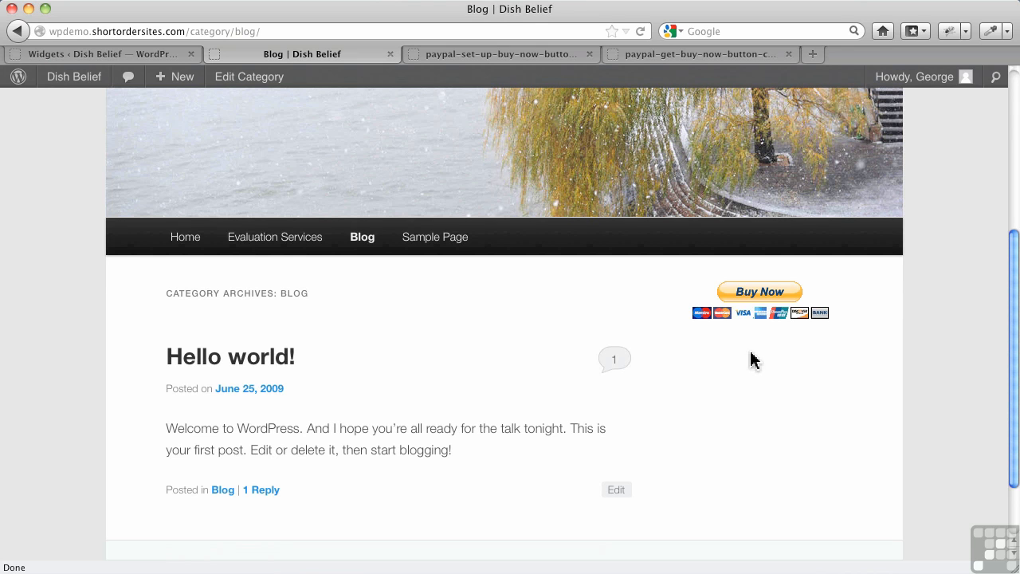
mouse_move(168, 88)
click(144, 55)
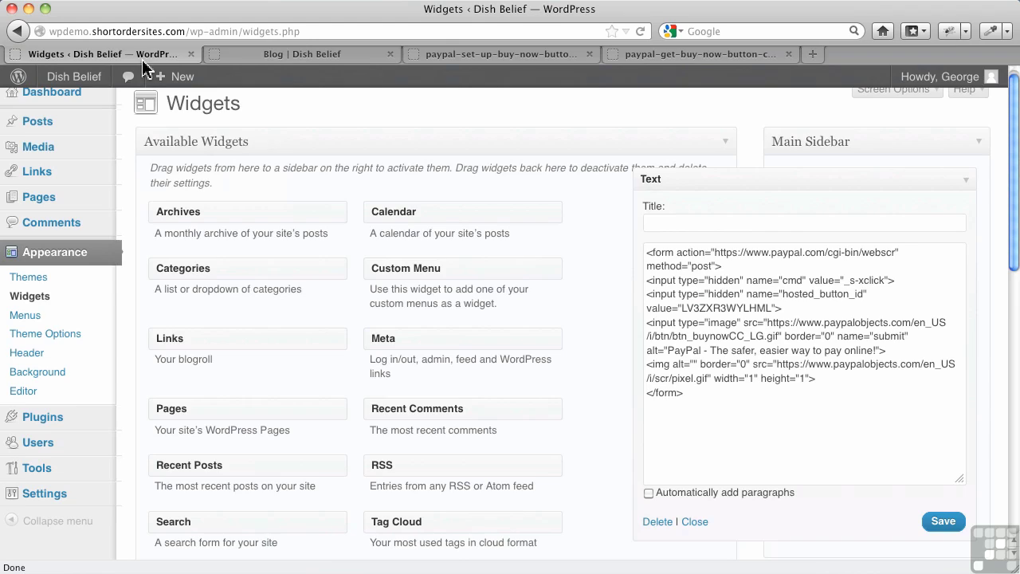